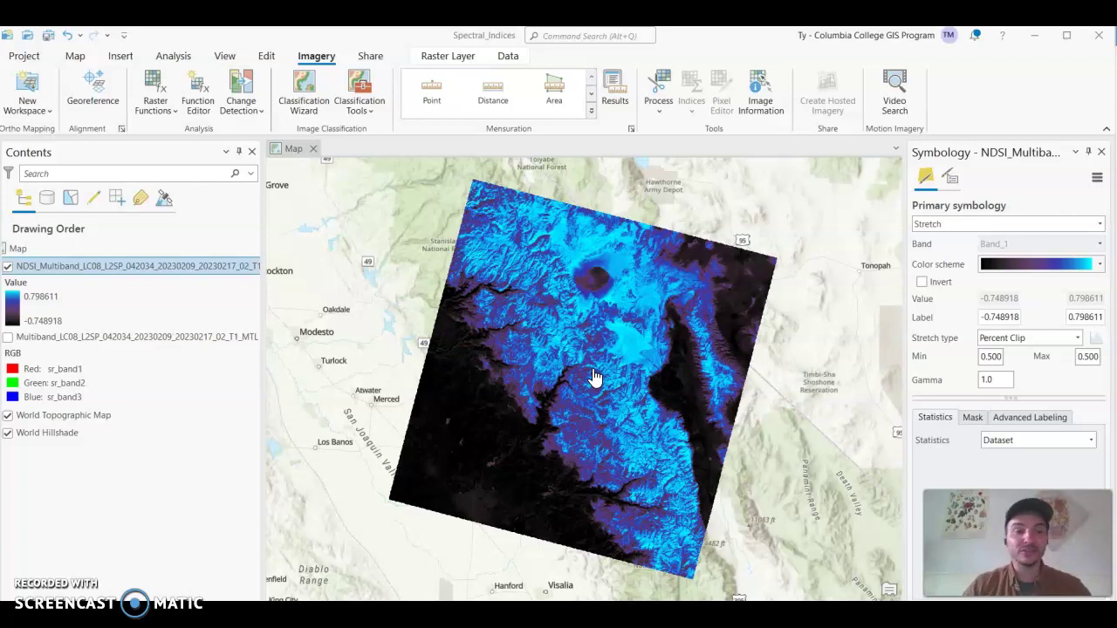
Zoom into the black-to-cyan NDSI_Multiband raster, then bring up the USGS NDSI page.
click(581, 355)
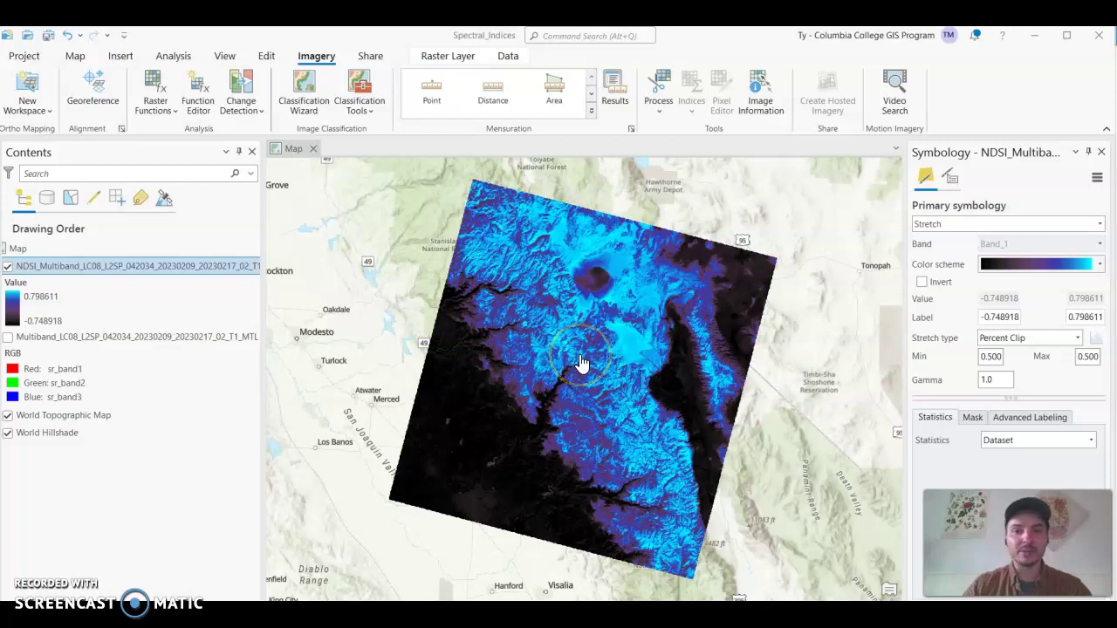
click(512, 492)
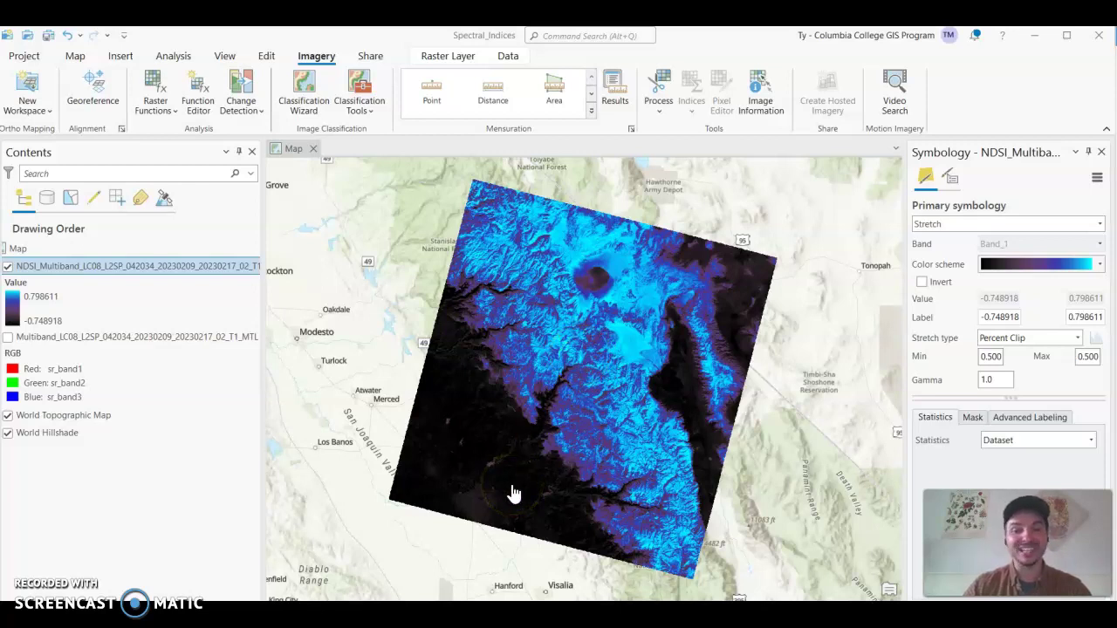
scroll(582, 416, up, 2)
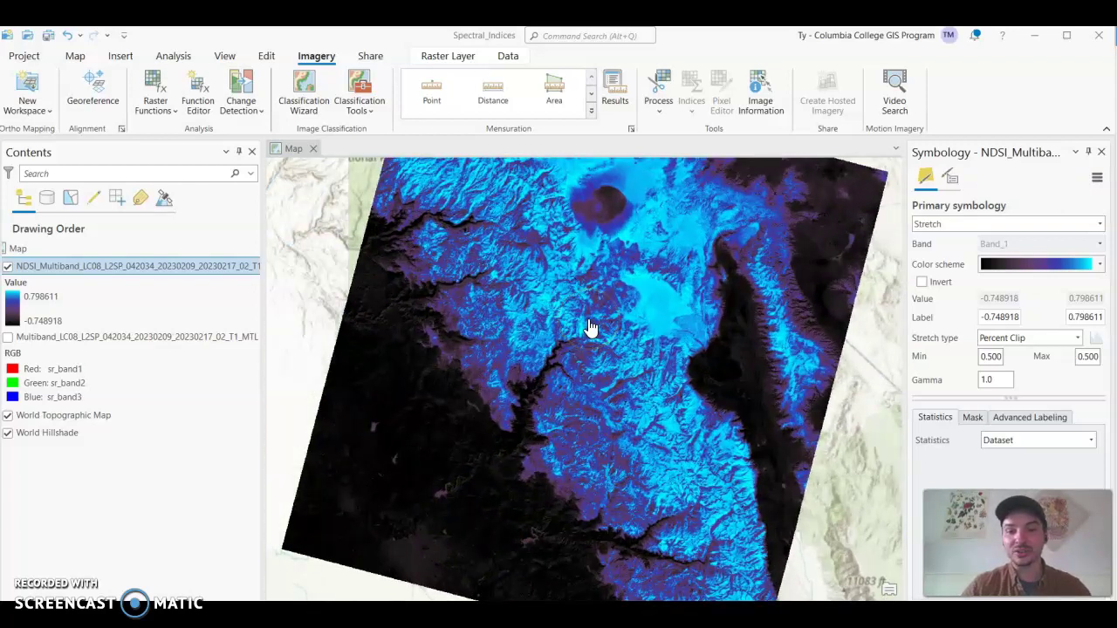
click(531, 313)
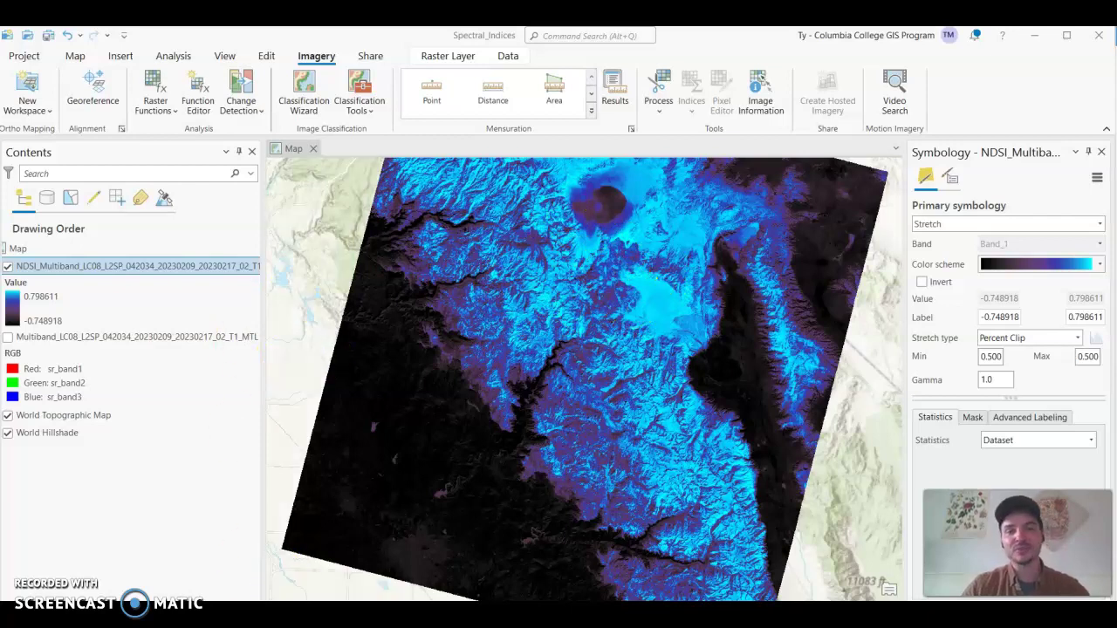
Scroll to the Landsat 8 SR and NDSI comparison images for the Boise National Forest.
key(alt+Tab)
click(600, 519)
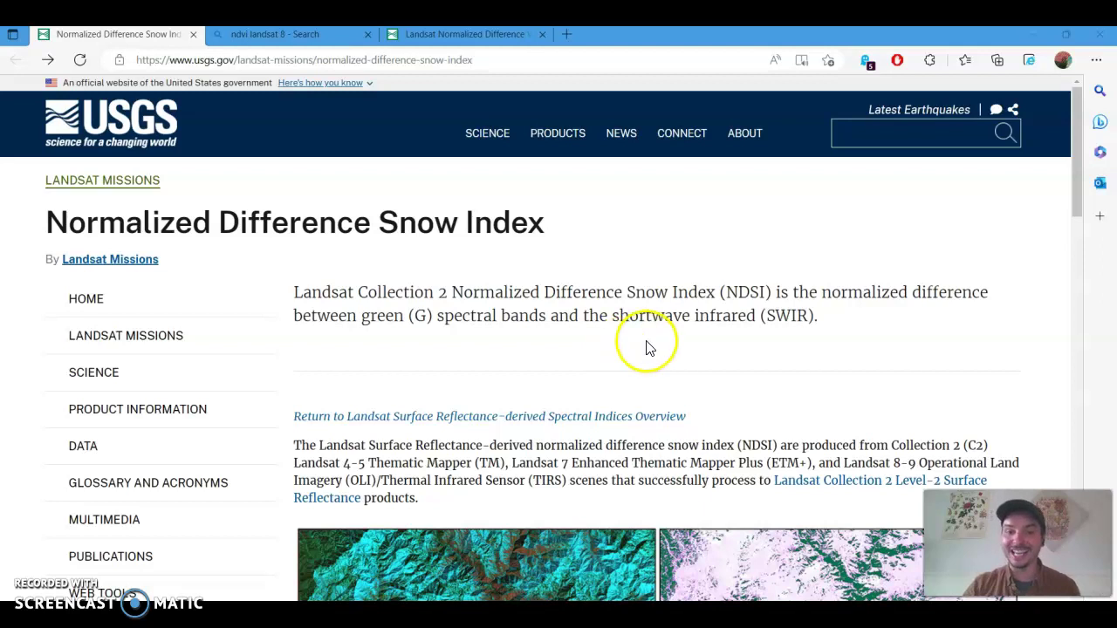
scroll(647, 348, down, 1)
scroll(646, 348, down, 3)
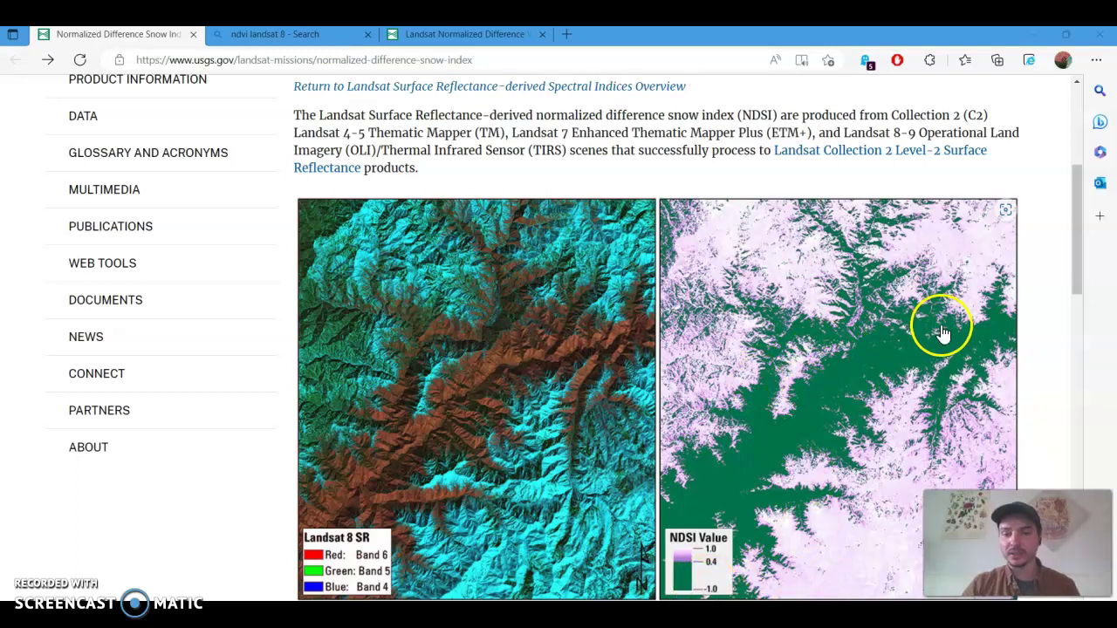
scroll(925, 343, down, 1)
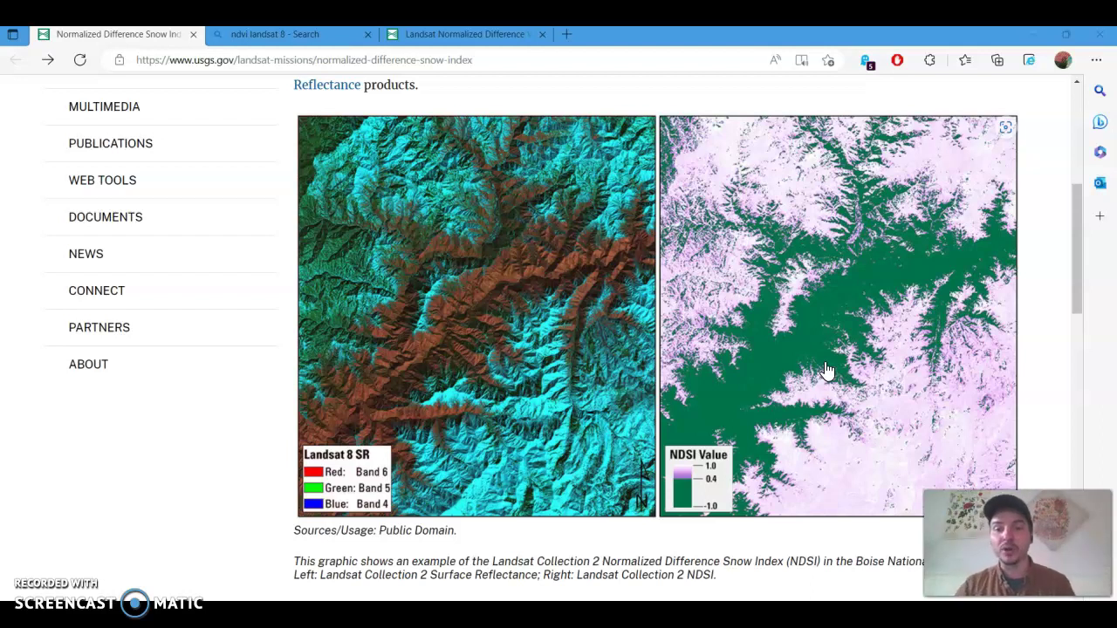
Scroll the USGS page down to the NDSI formulas.
click(814, 340)
scroll(812, 339, down, 2)
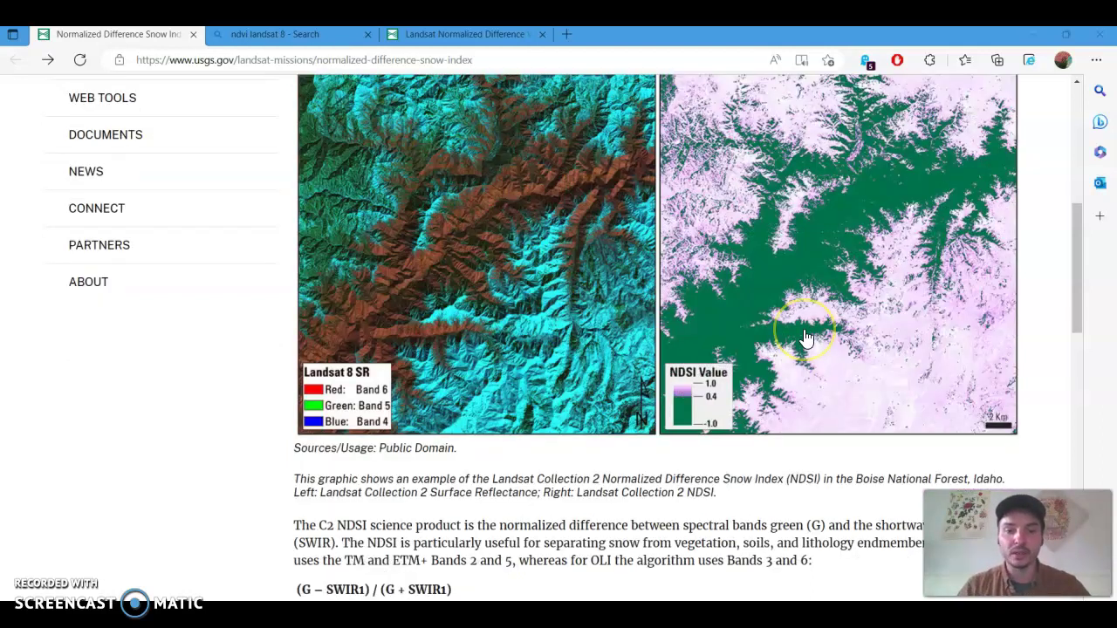
scroll(806, 338, down, 1)
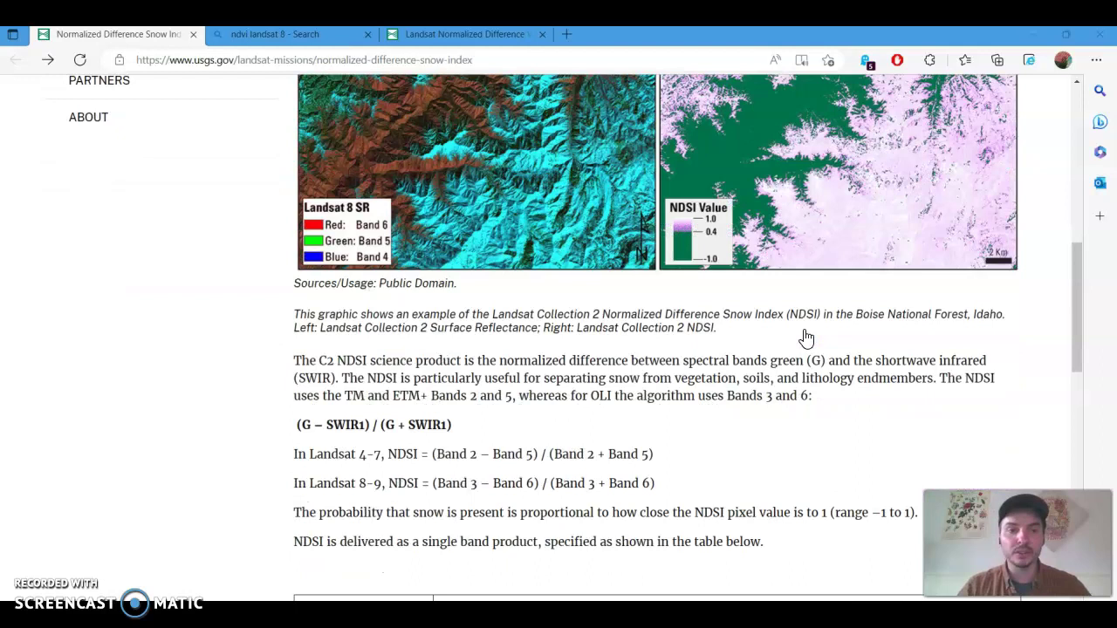
scroll(807, 338, down, 1)
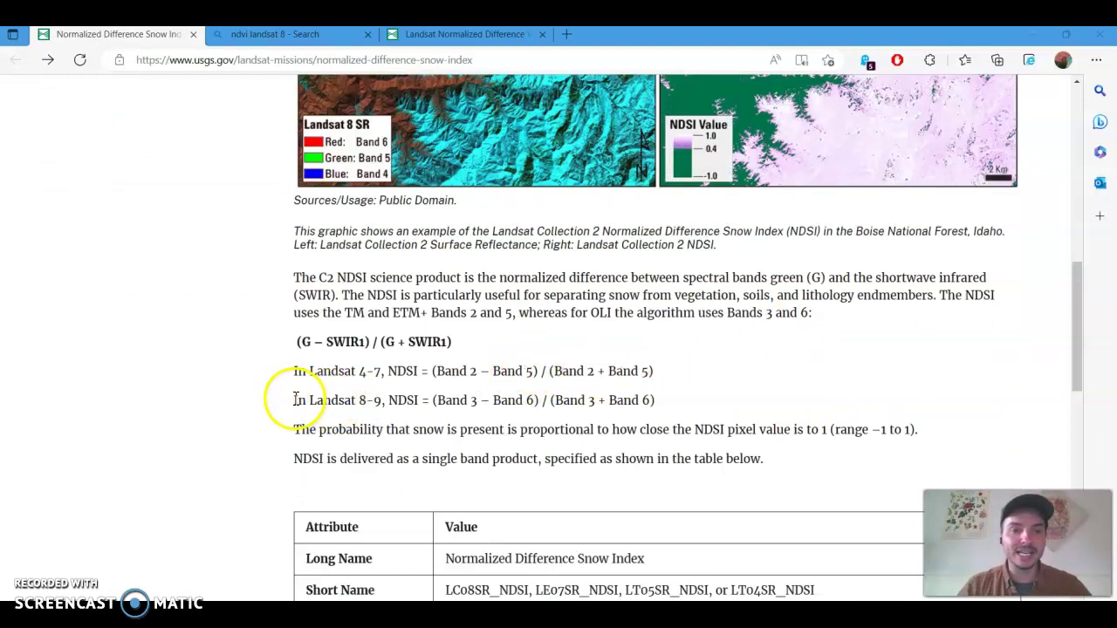
Highlight the Landsat 8-9 line NDSI = (Band 3 − Band 6) / (Band 3 + Band 6), including Band 3 and Band 6.
drag(295, 400, 675, 403)
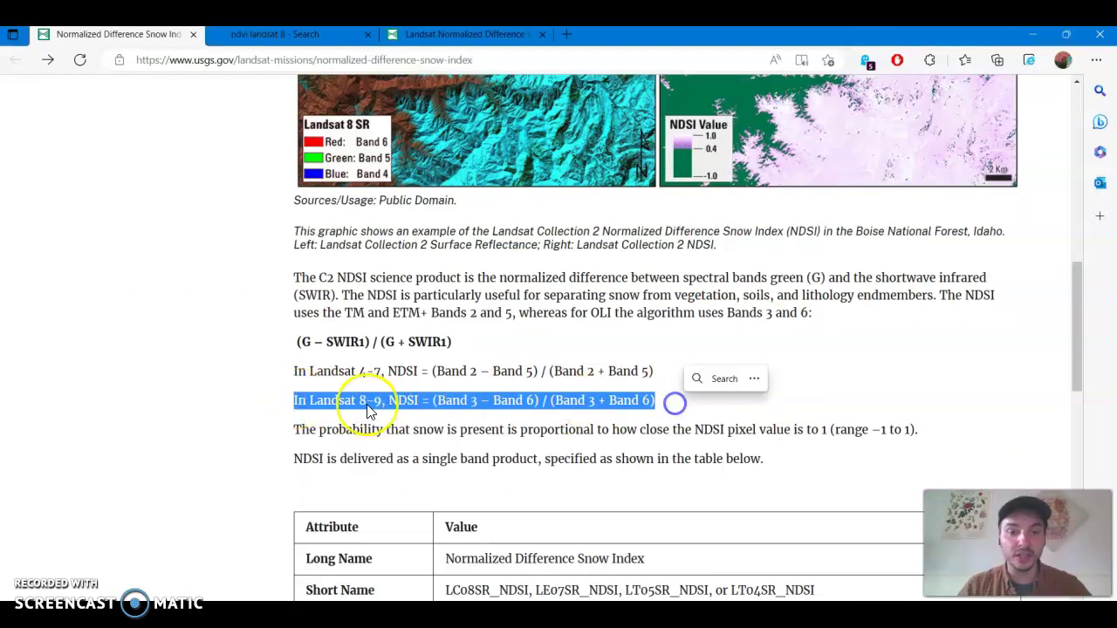
click(465, 400)
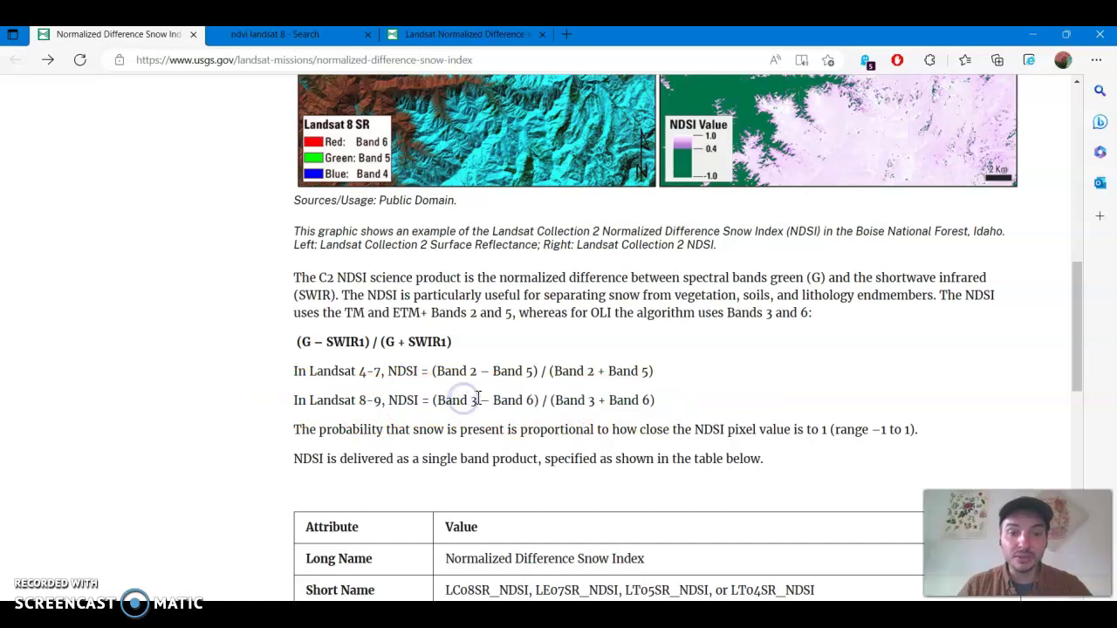
drag(478, 399, 436, 399)
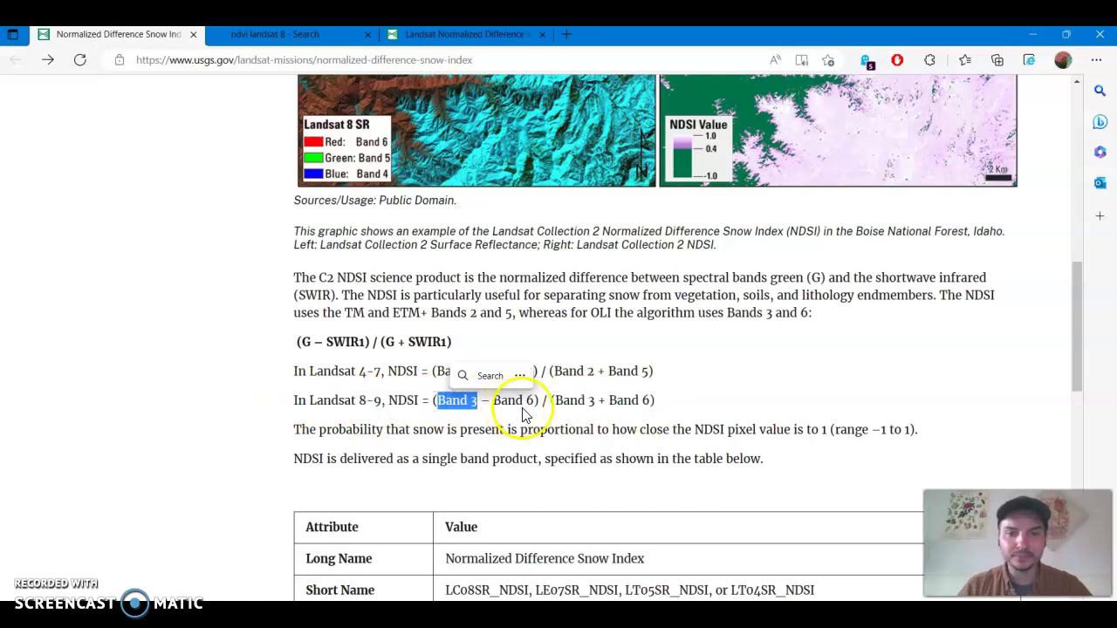
click(511, 407)
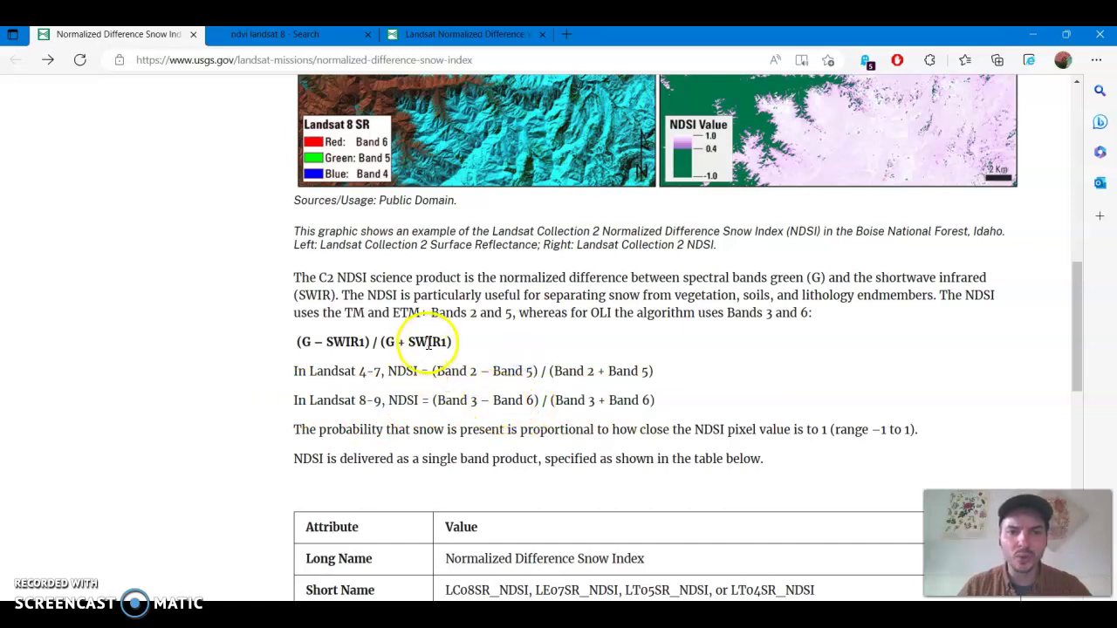
drag(494, 400, 530, 392)
drag(656, 399, 294, 400)
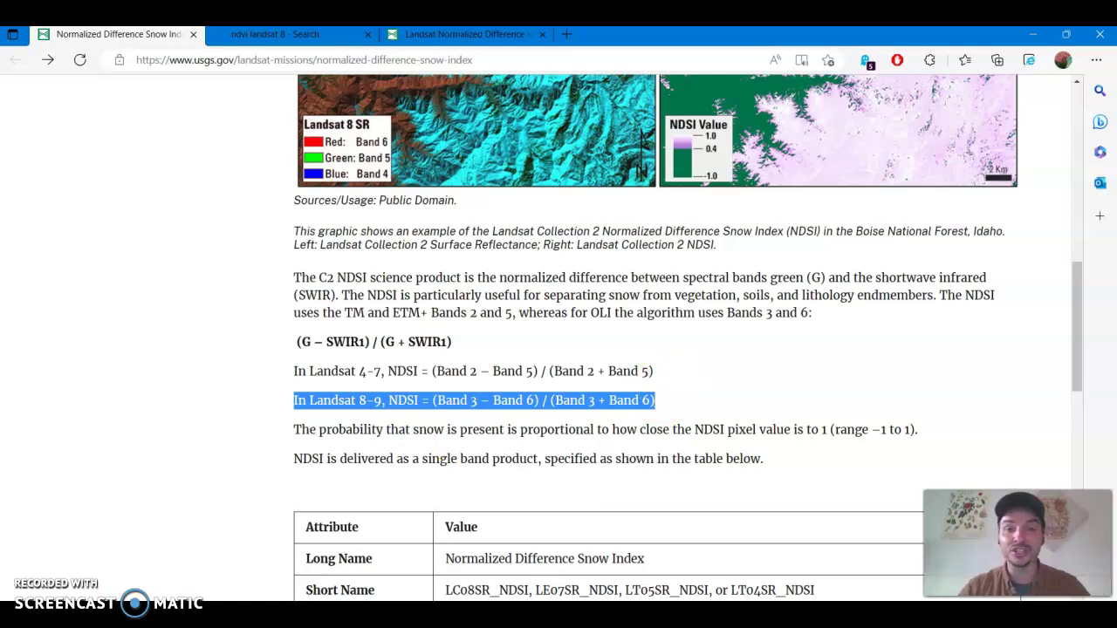
key(alt+Tab)
Search feature type All for 'Tuolumne County' and view its California result at 38.0276, -119.9548.
click(612, 465)
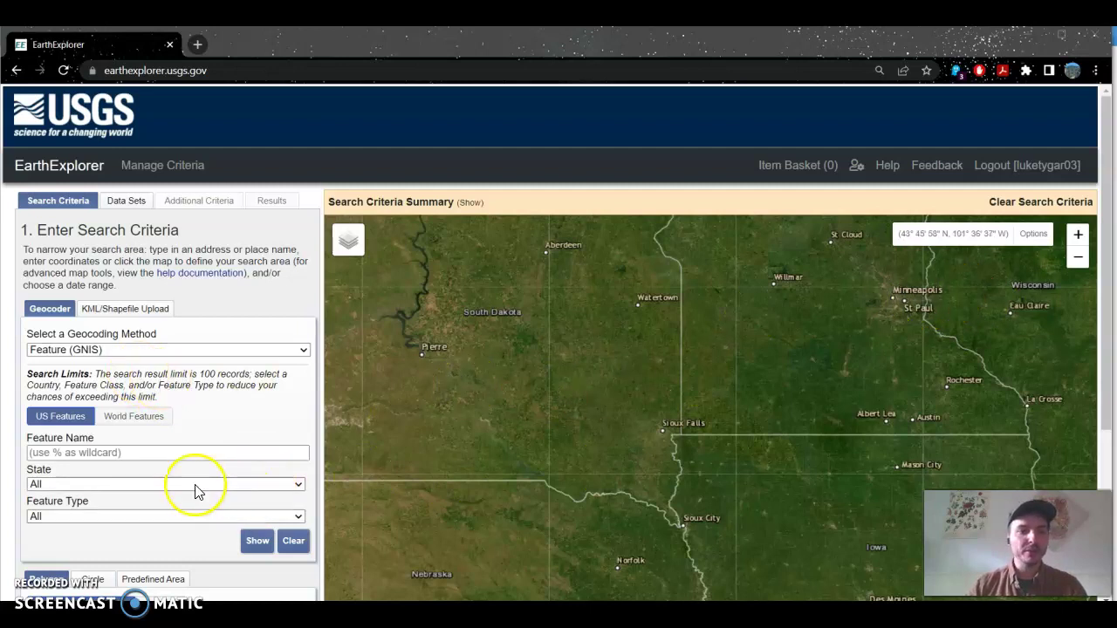
click(135, 517)
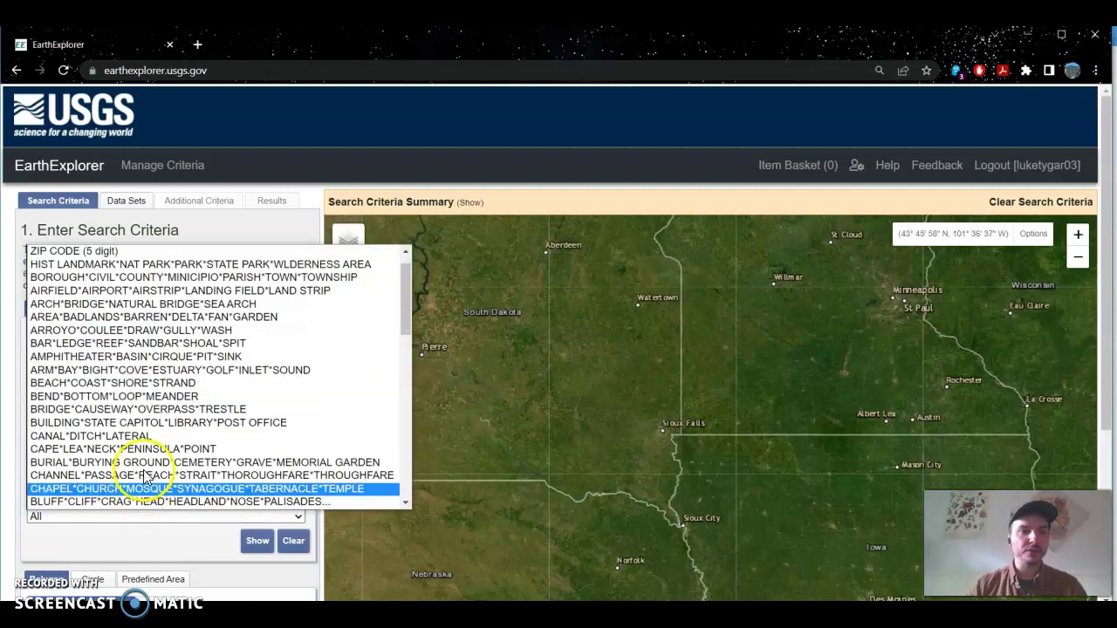
click(127, 574)
click(90, 453)
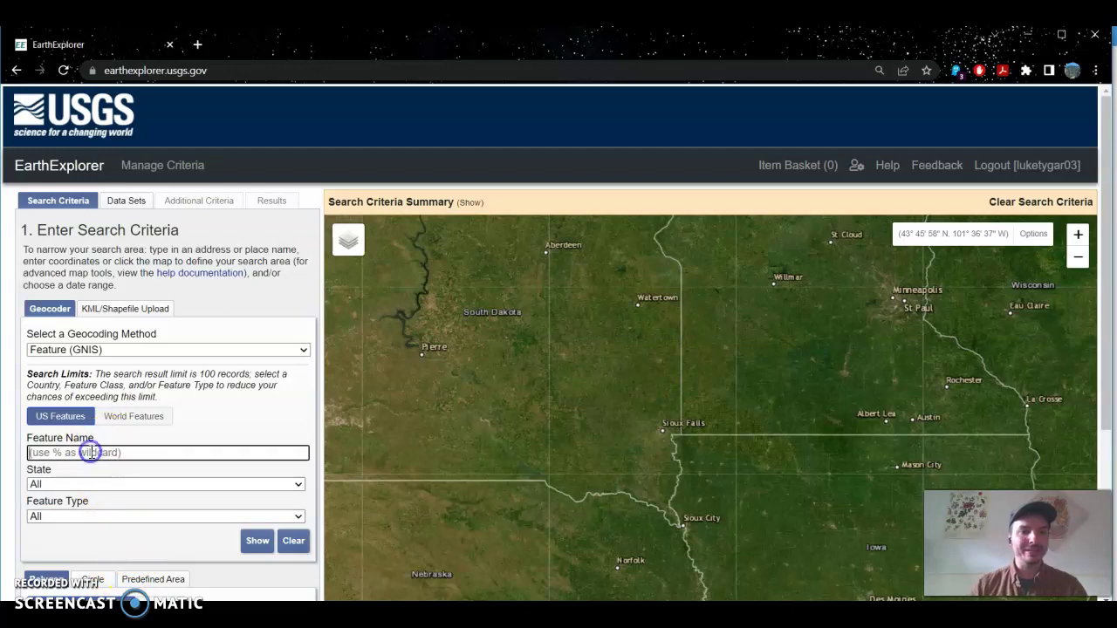
text(Tuo)
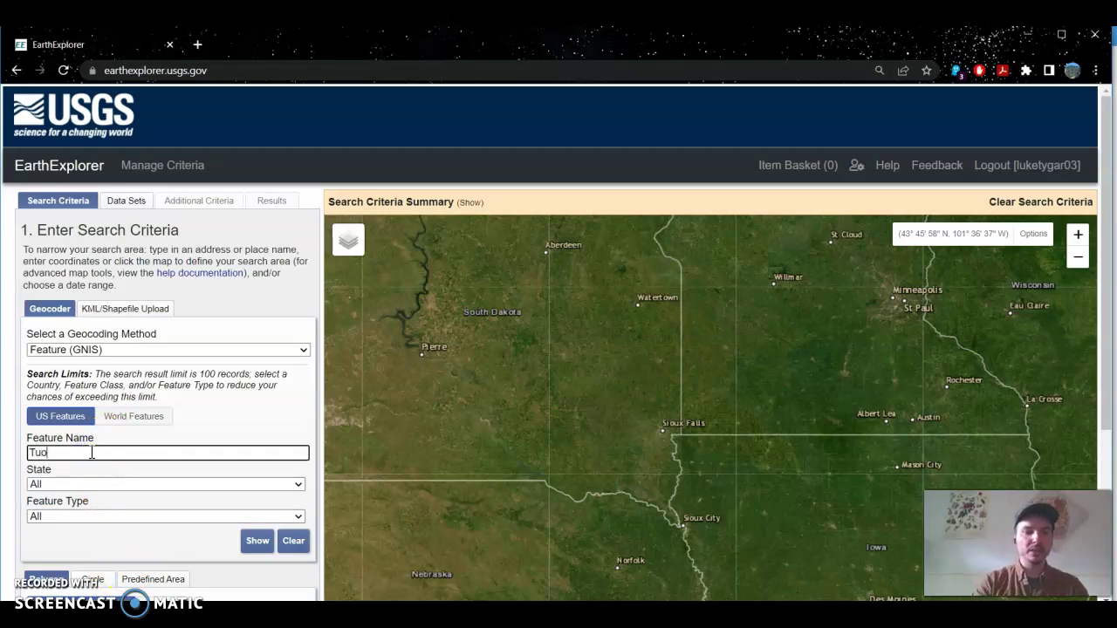
text(lumne County)
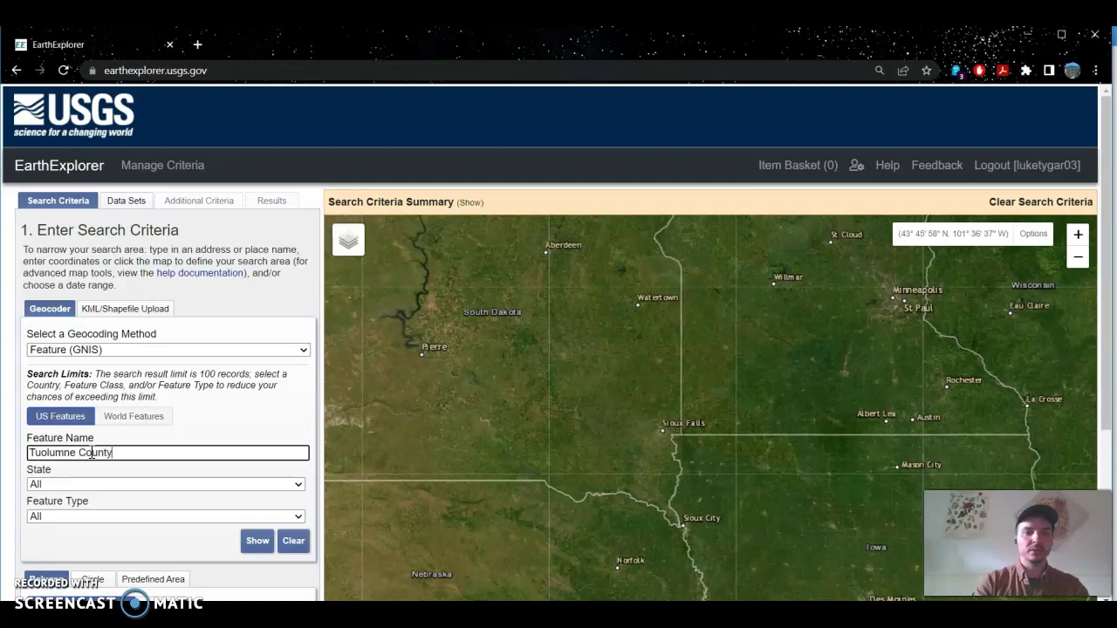
key(Return)
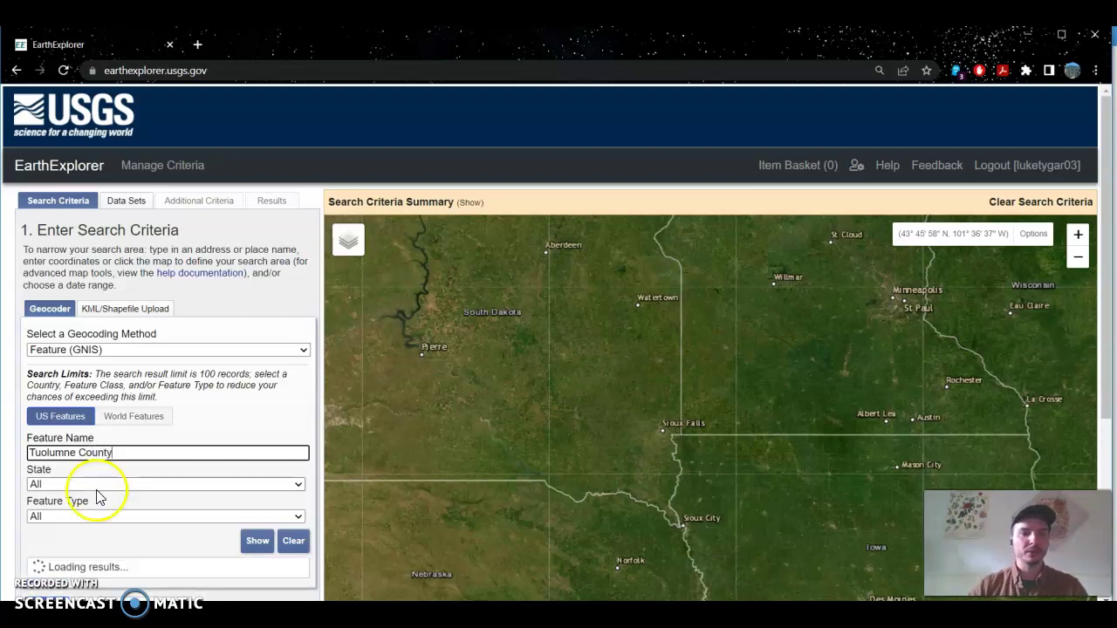
scroll(98, 495, down, 2)
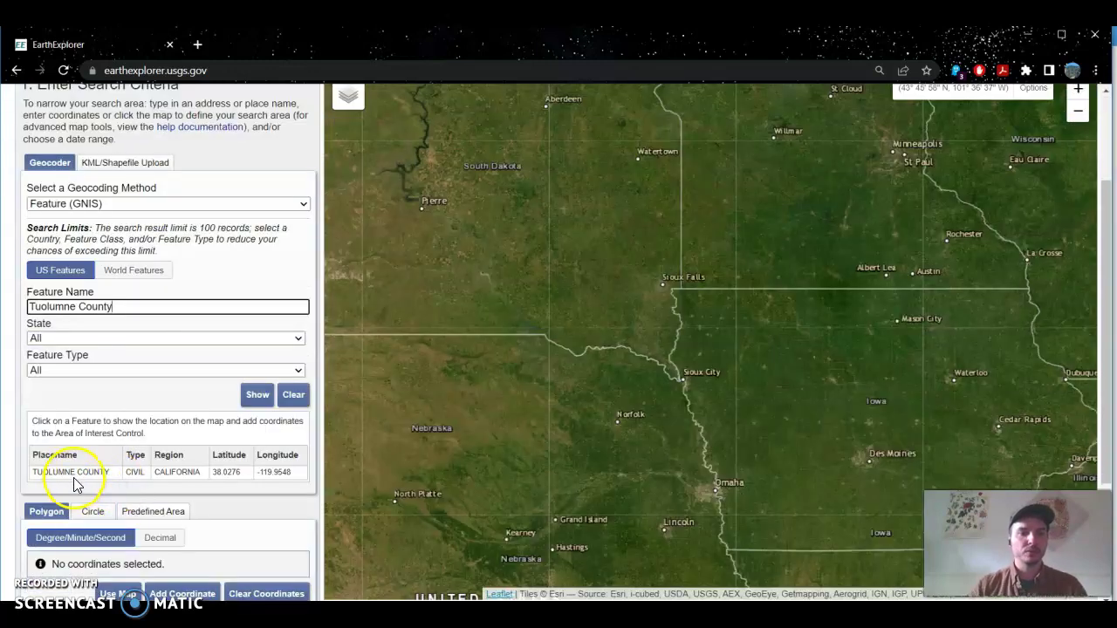
Set the search area to a visible-extent polygon spanning 37°40′–38°27′ N, 119°08′–120°36′ W.
click(79, 477)
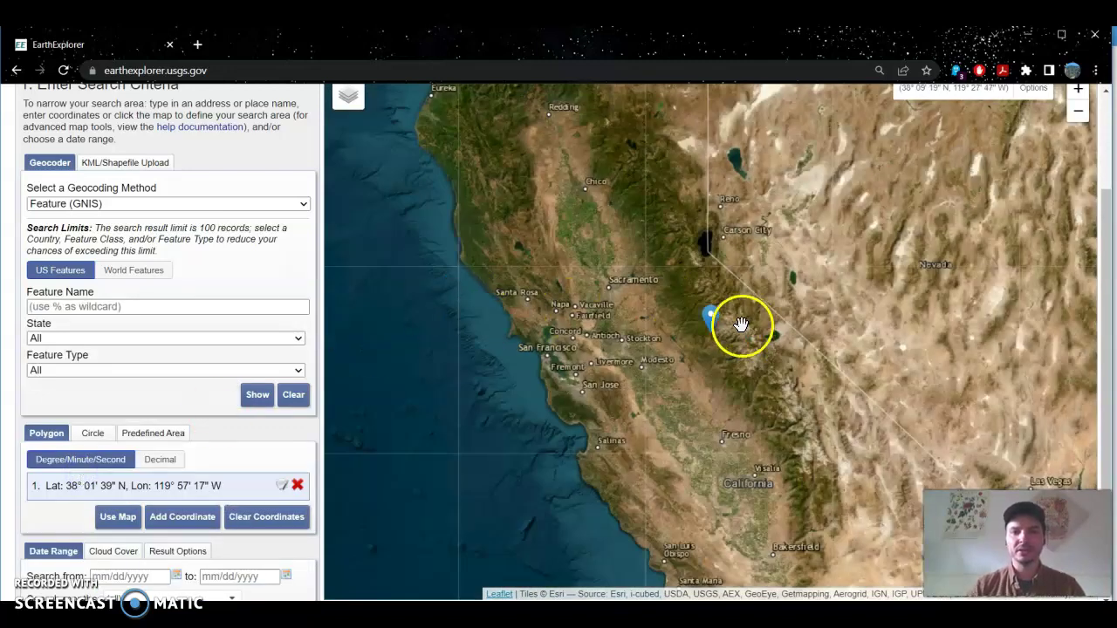
scroll(702, 322, up, 4)
scroll(671, 314, down, 1)
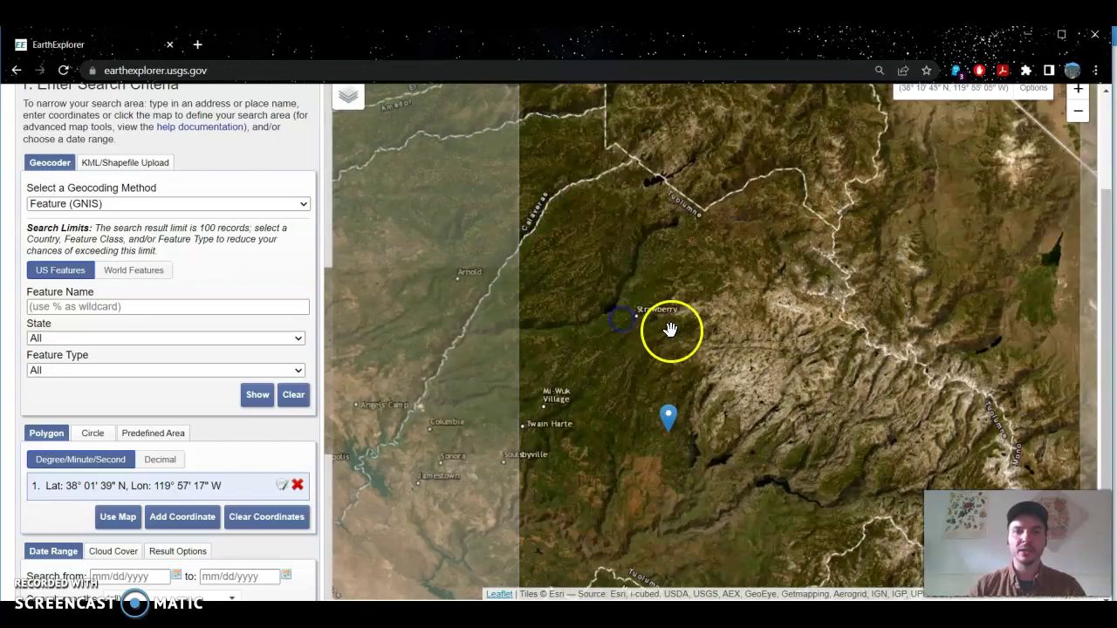
mouse_move(668, 326)
mouse_down()
mouse_move(686, 302)
mouse_move(680, 279)
mouse_up()
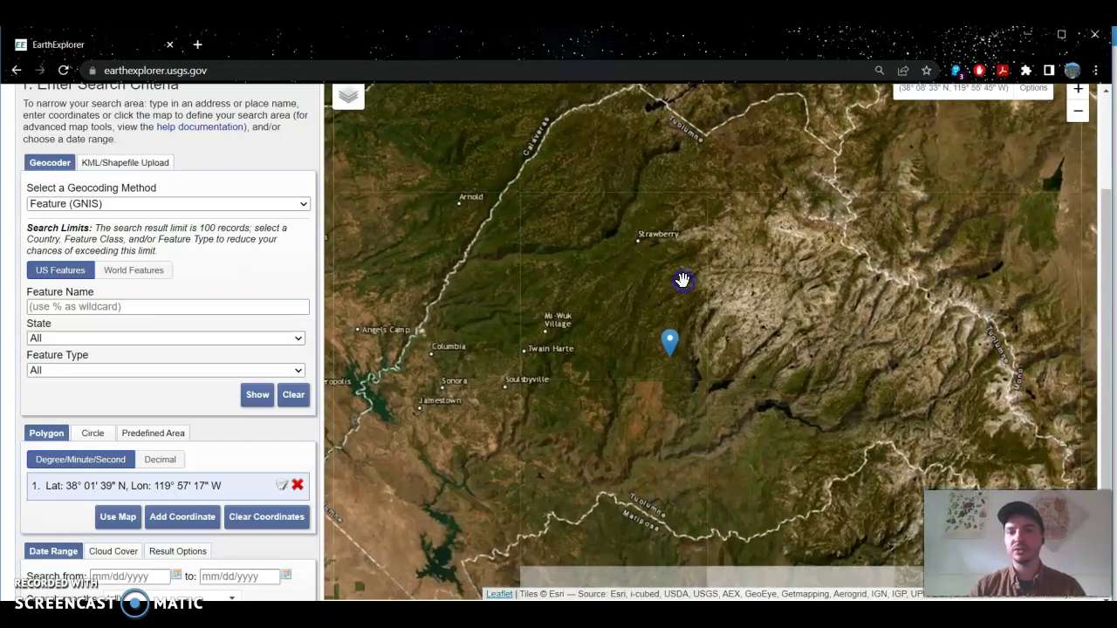
click(296, 486)
click(116, 515)
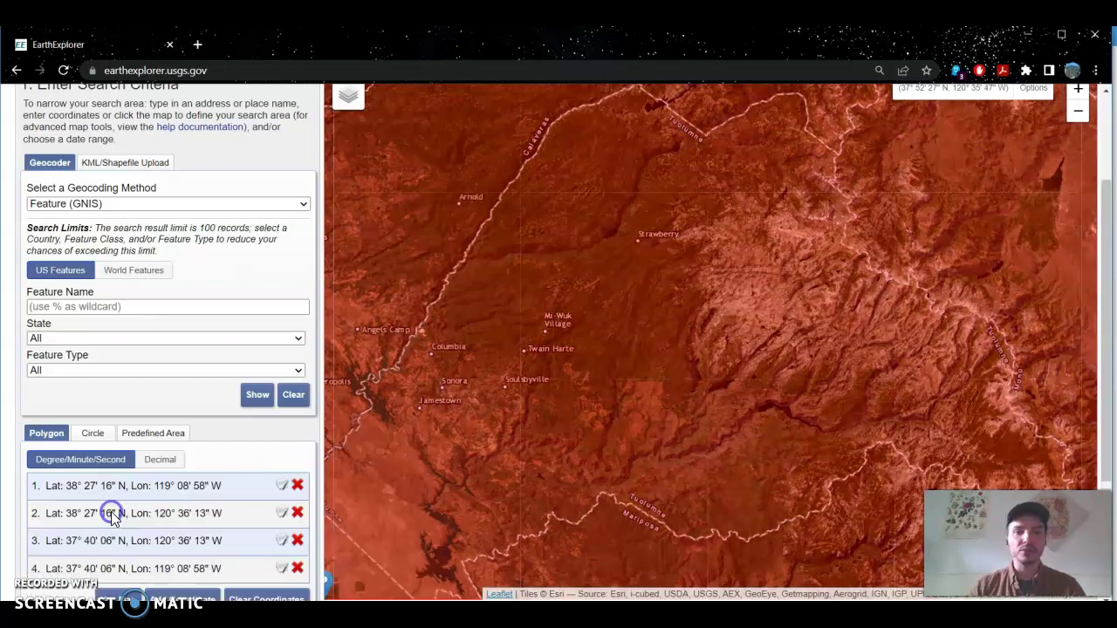
scroll(174, 379, down, 1)
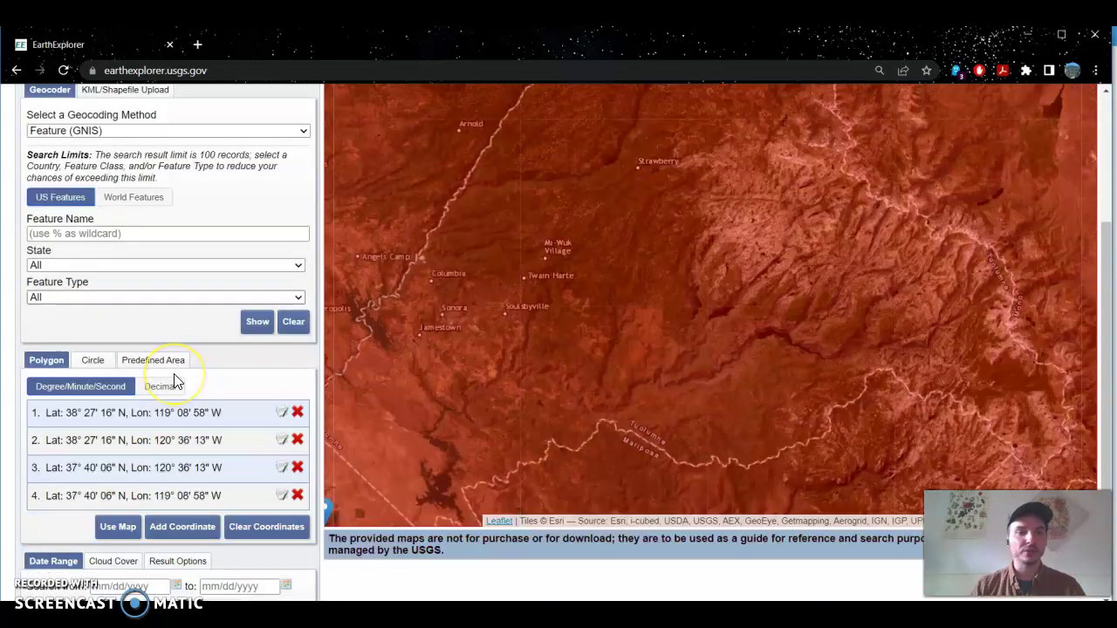
scroll(173, 373, down, 1)
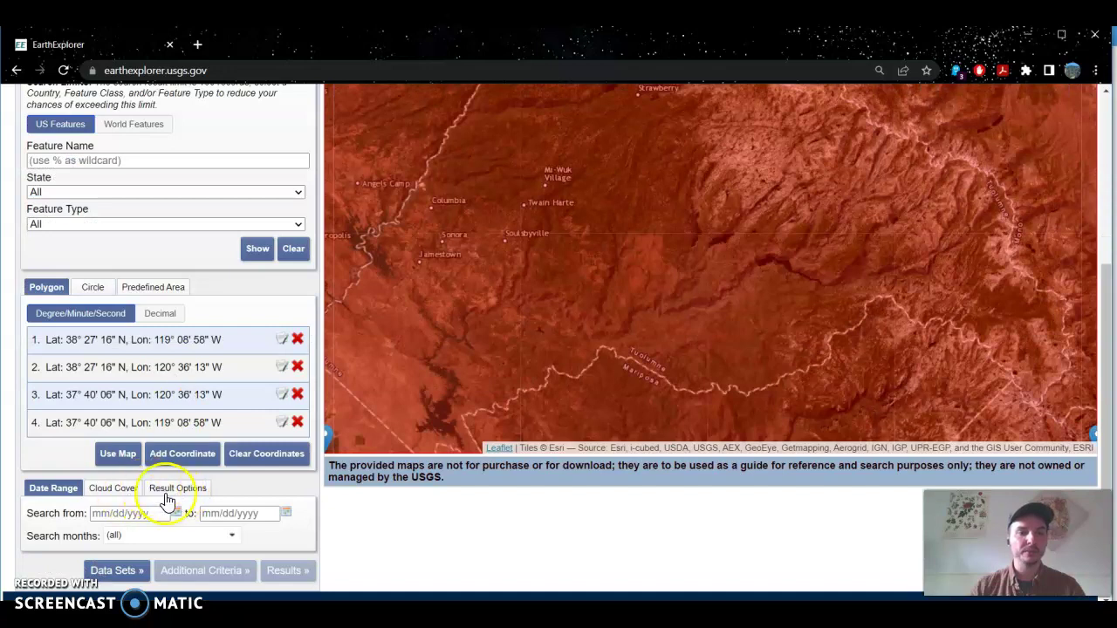
Set the search date range from 02/08/2023 to 03/08/2023.
click(176, 513)
click(140, 353)
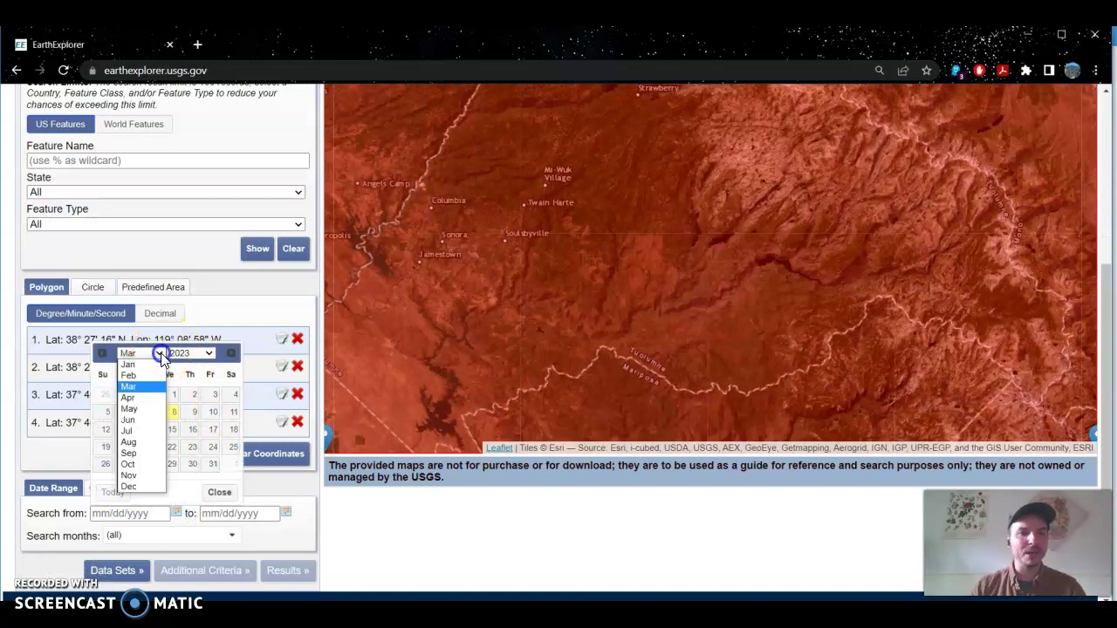
click(152, 378)
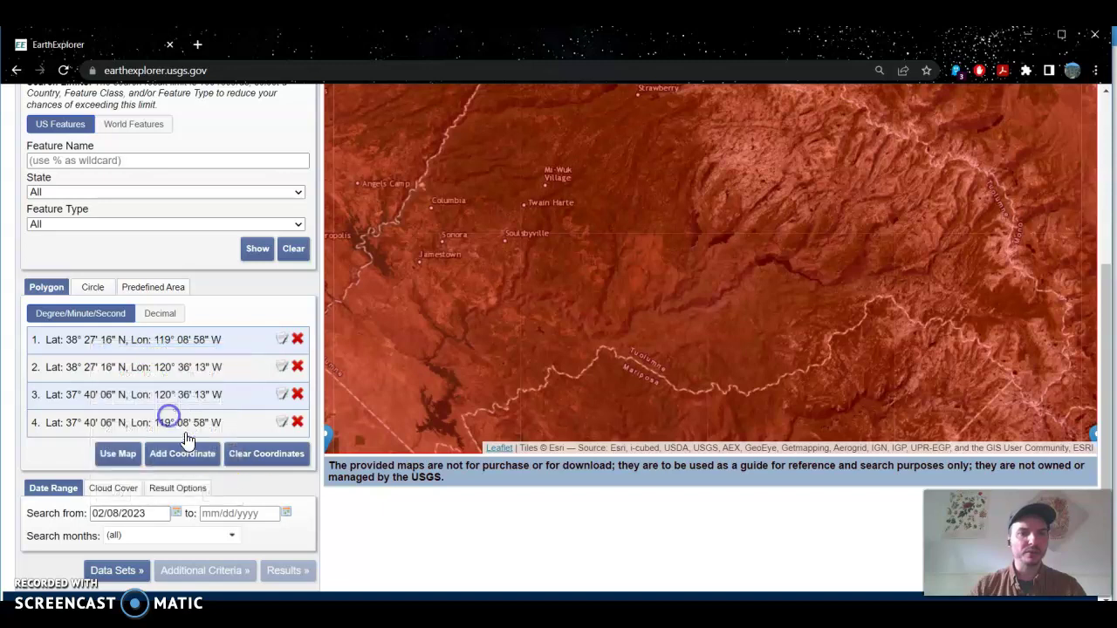
click(286, 513)
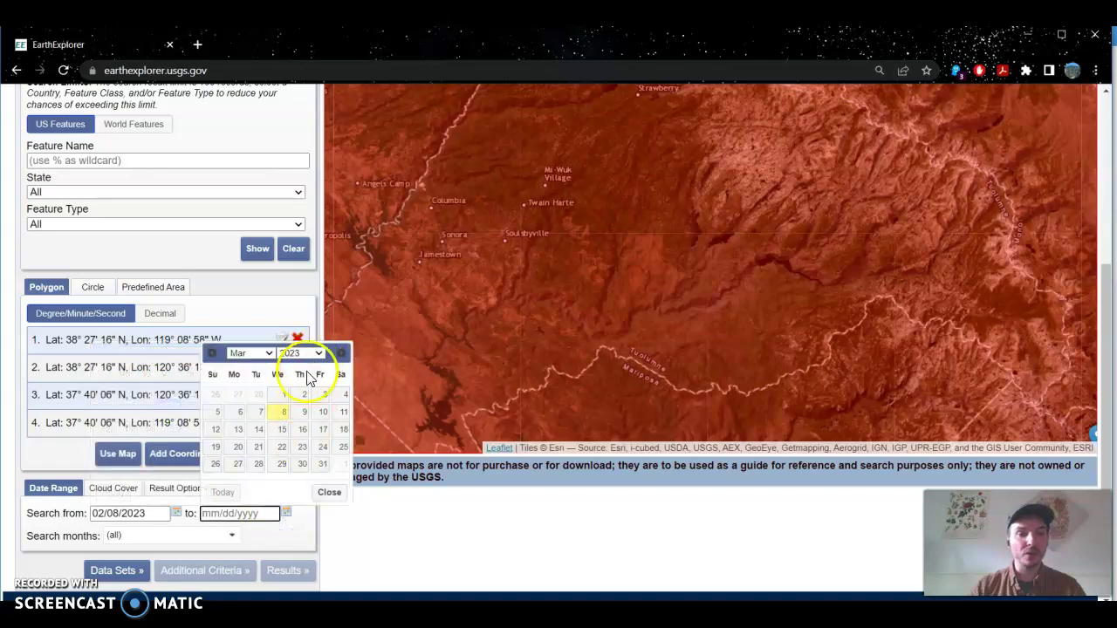
click(282, 413)
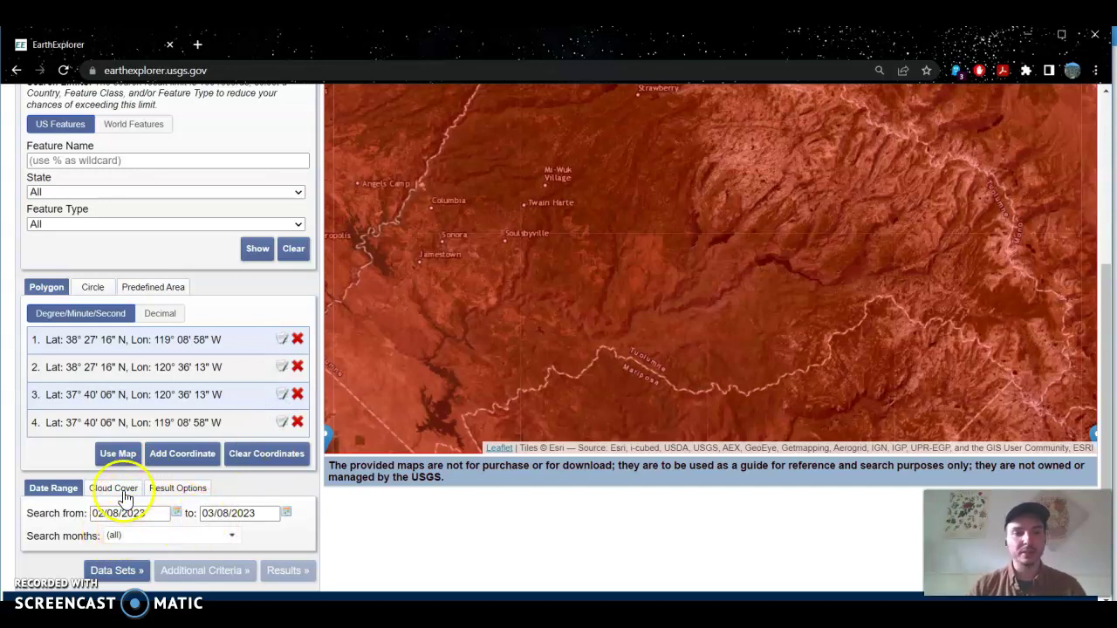
Limit cloud cover to 0%–30%.
click(124, 494)
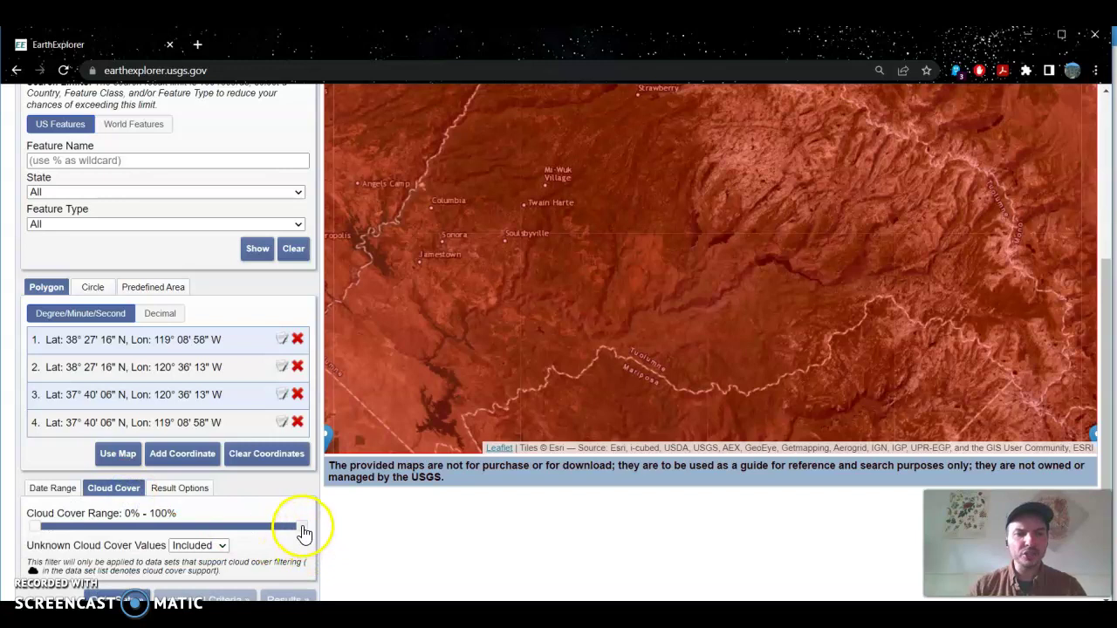
drag(299, 528, 120, 536)
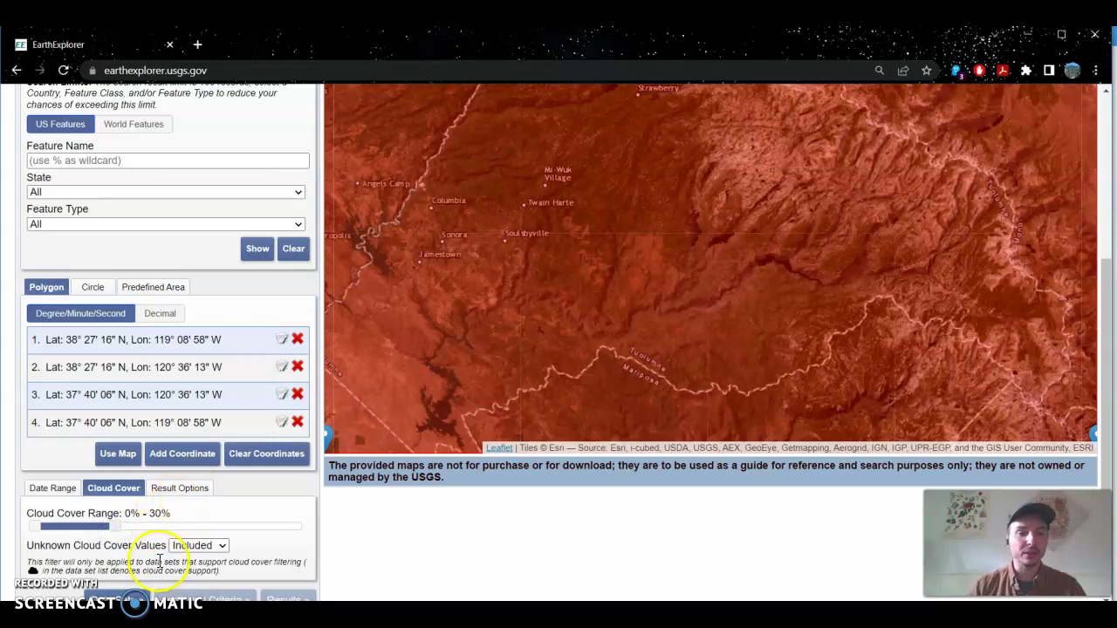
scroll(203, 489, up, 3)
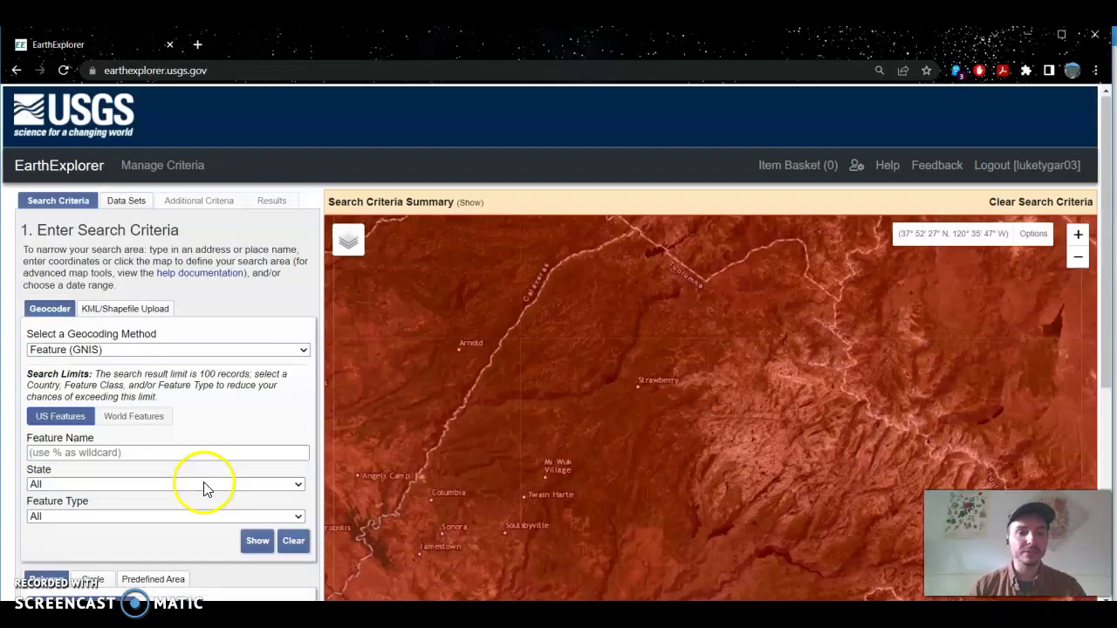
Check Landsat 8-9 OLI/TIRS C2 L1 under Landsat Collection 2 Level-1 and dismiss the reprocessing notice.
click(140, 209)
scroll(92, 466, down, 2)
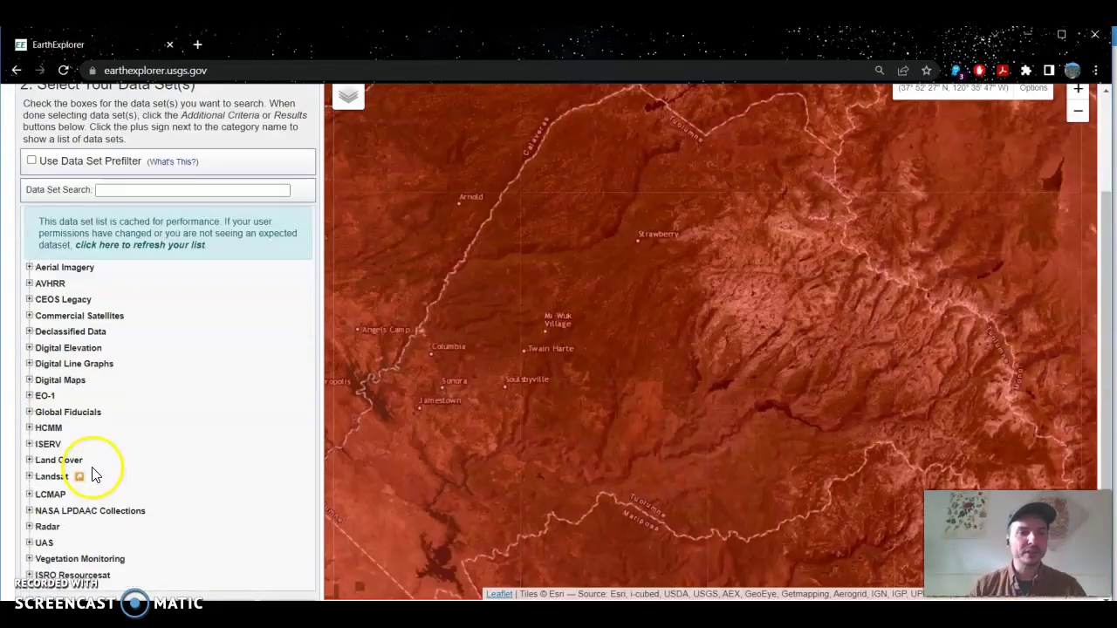
click(29, 476)
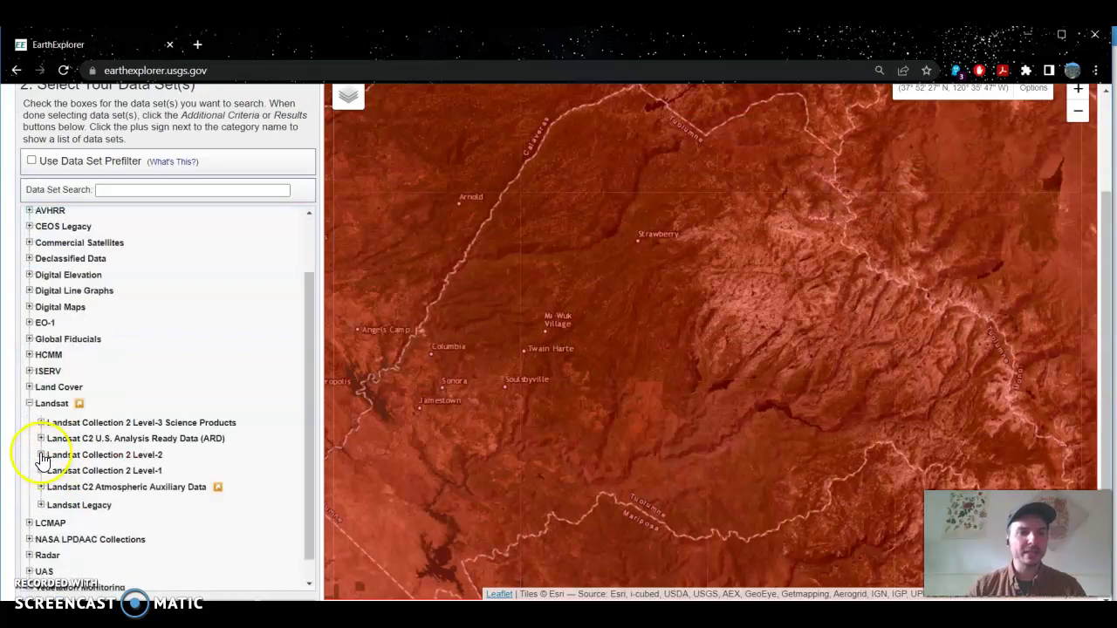
click(40, 454)
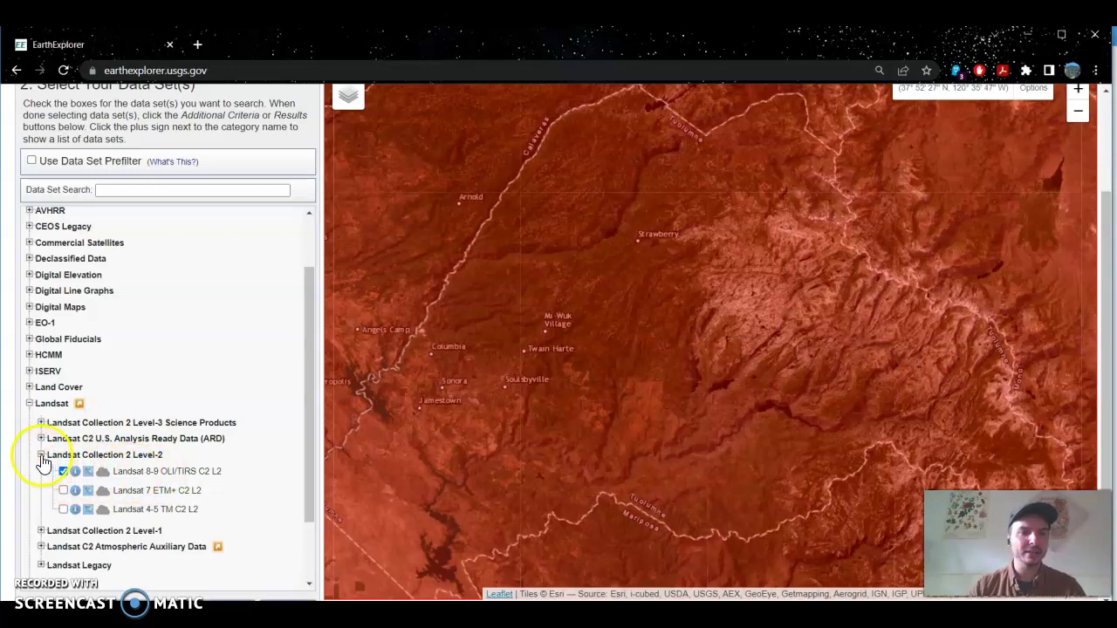
click(40, 455)
click(41, 472)
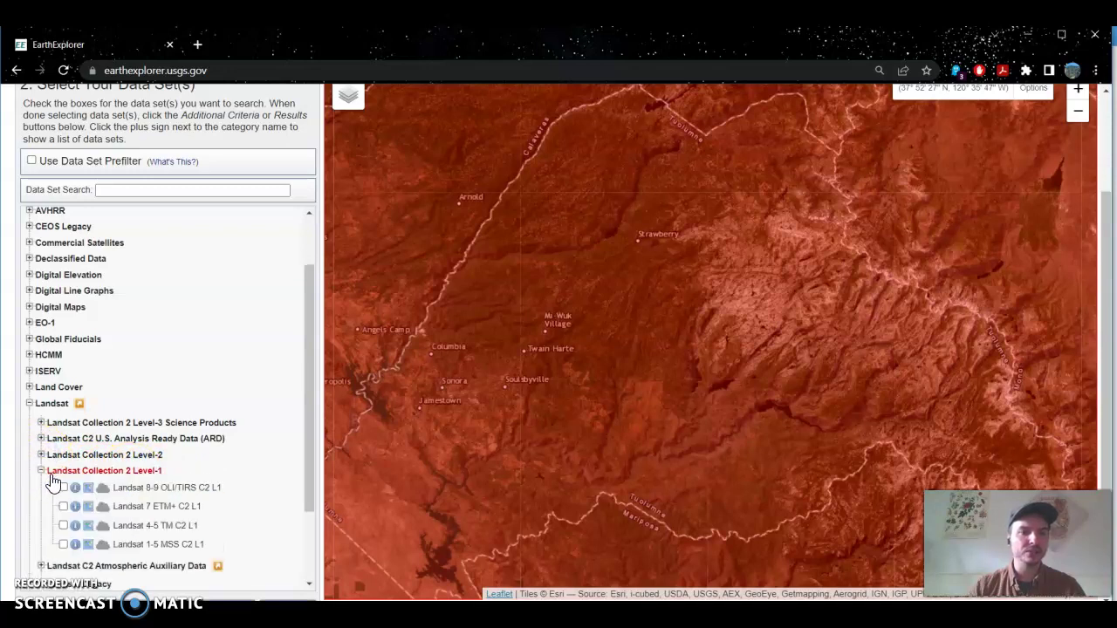
click(63, 486)
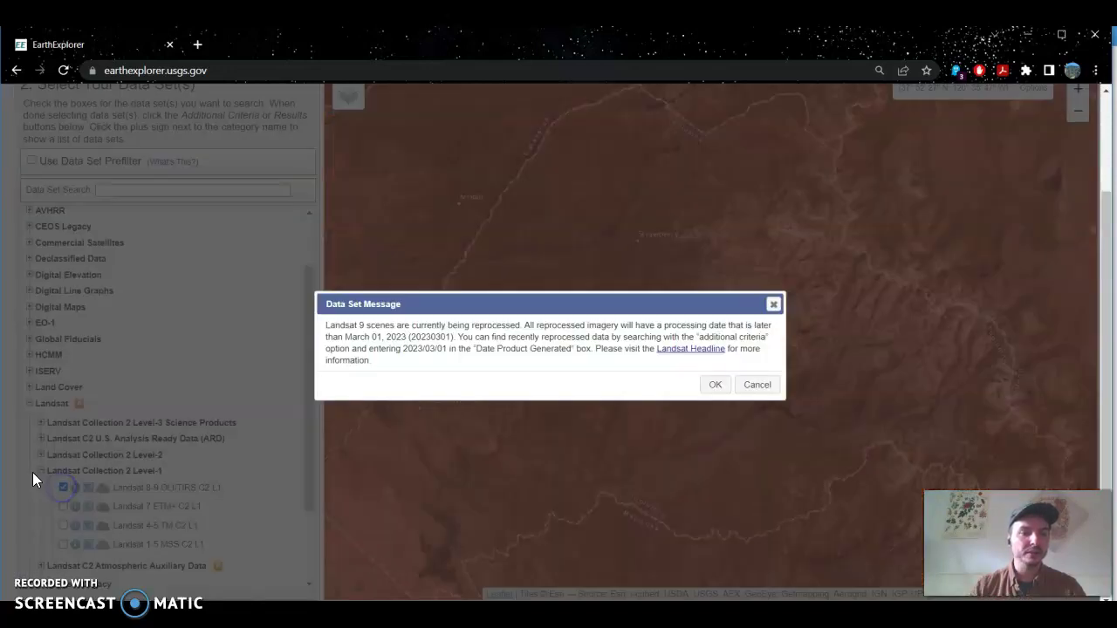
click(714, 385)
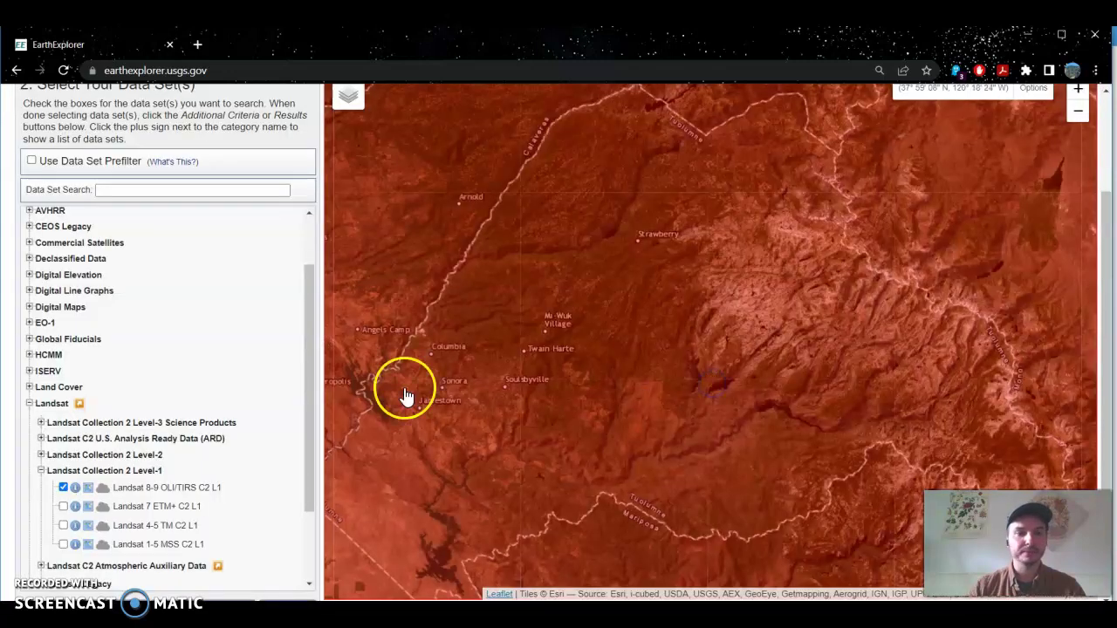
List results, show the 2023/02/09 Path 042/Row 034 footprint, and open its download options.
scroll(262, 262, up, 3)
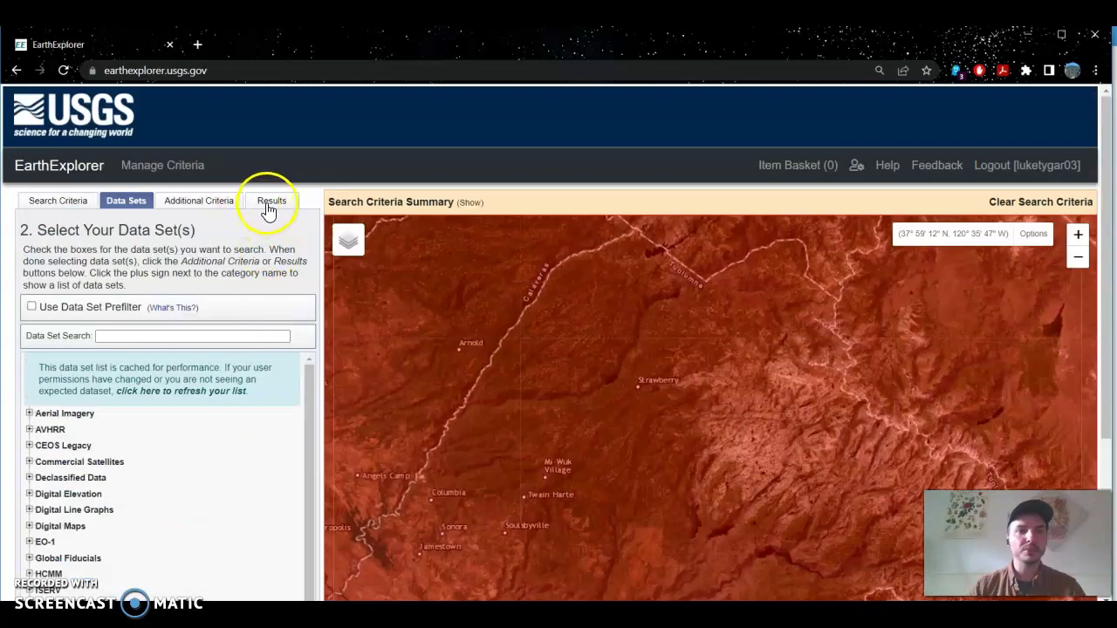
click(266, 202)
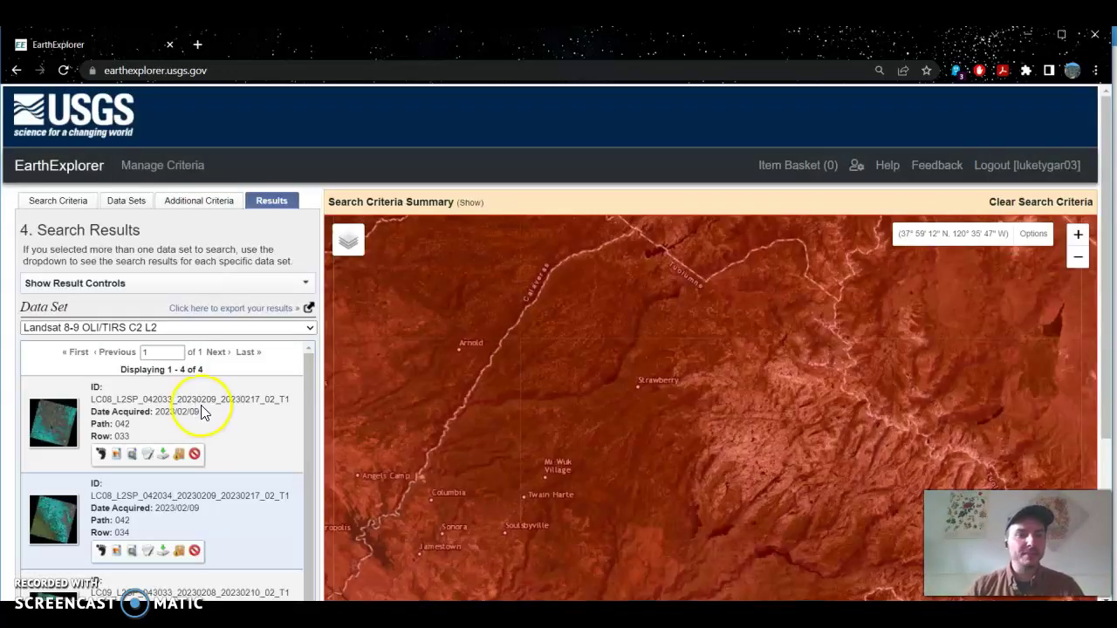
scroll(200, 411, down, 1)
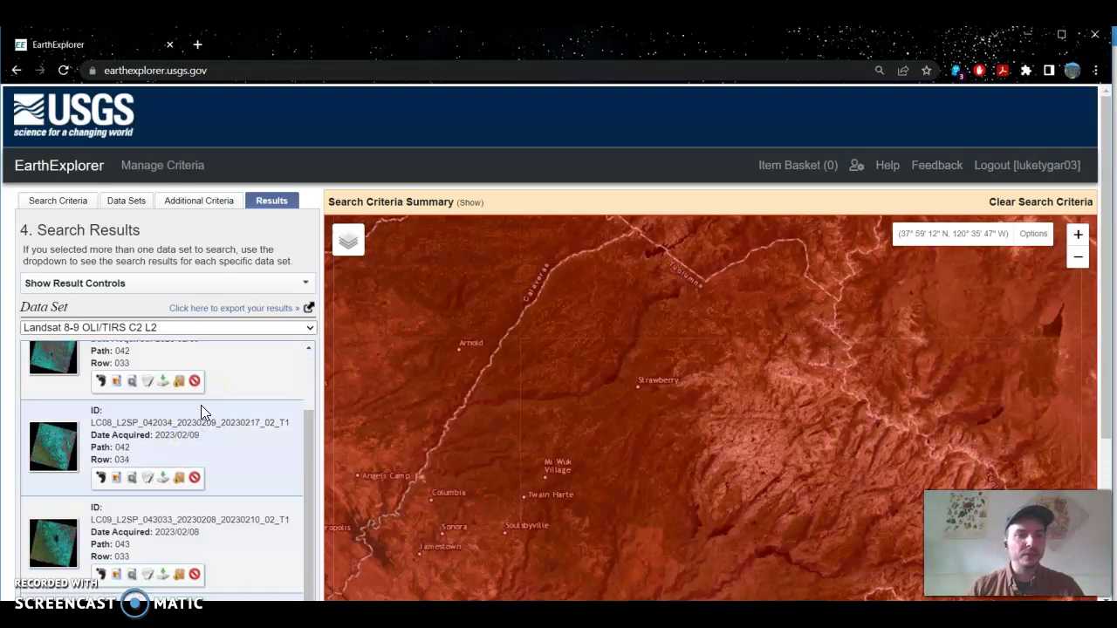
click(101, 478)
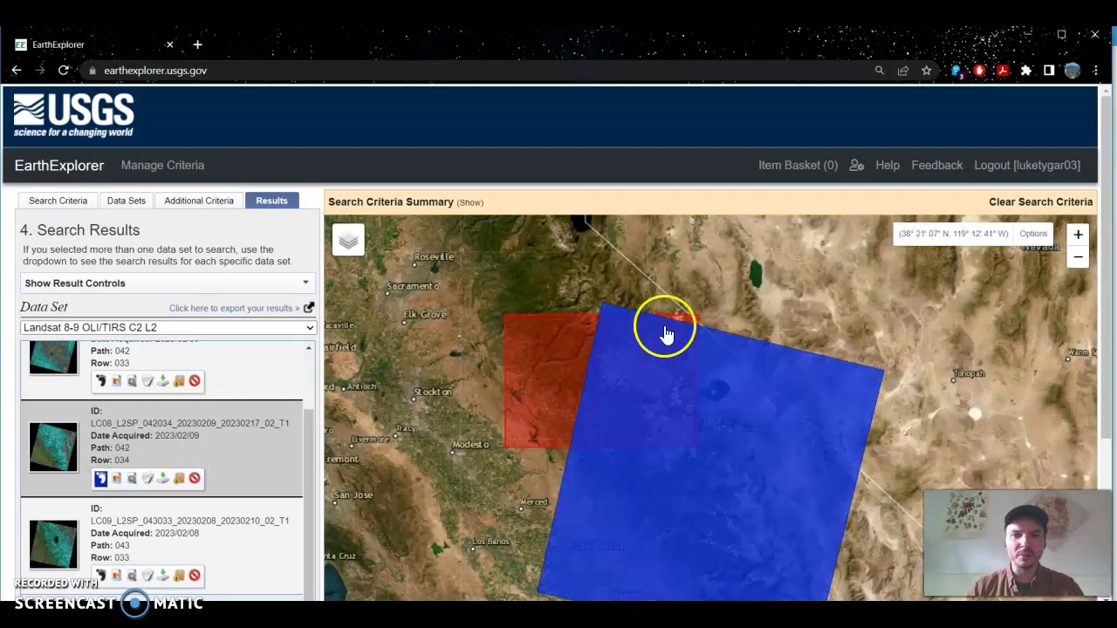
drag(707, 425, 681, 341)
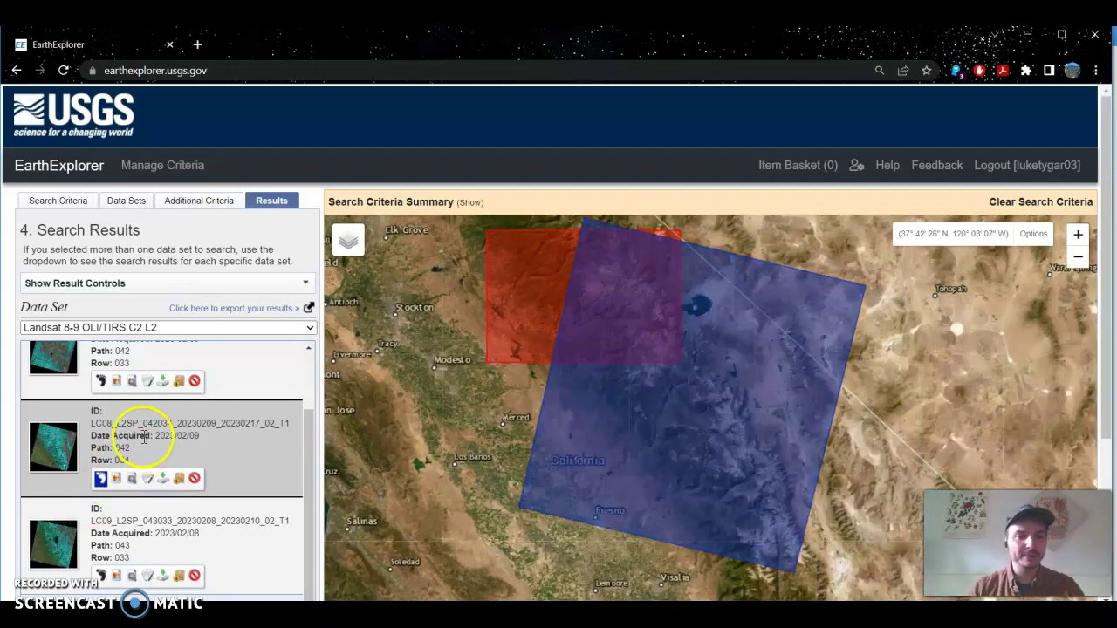
click(163, 479)
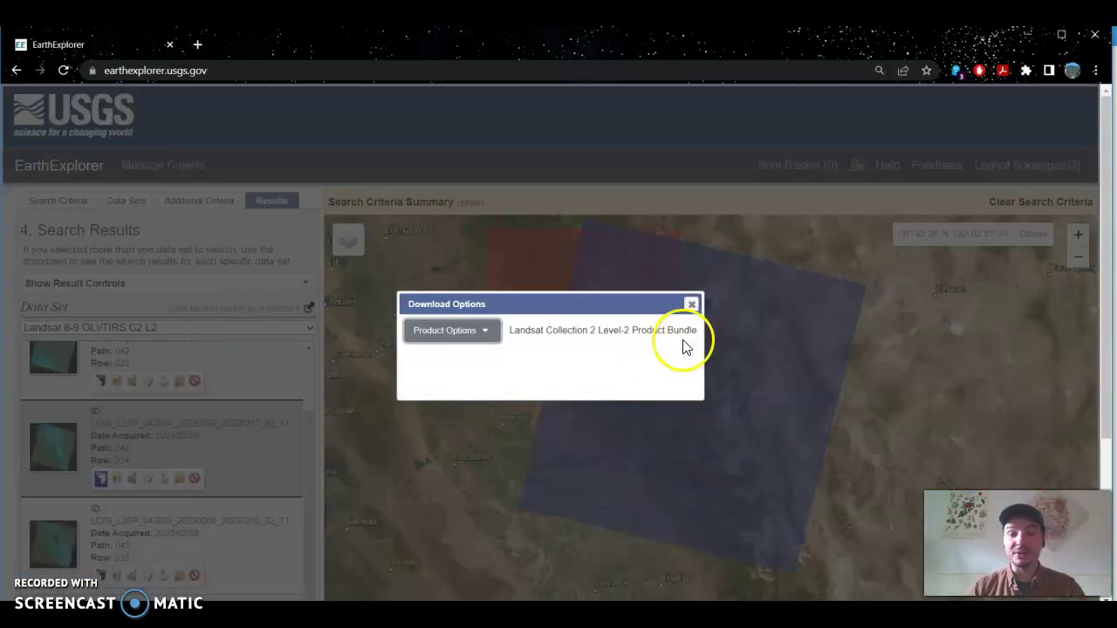
Download the 983.74 MiB Level-2 product bundle for LC08_L2SP_042034_20230209_20230217_02_T1.
click(487, 336)
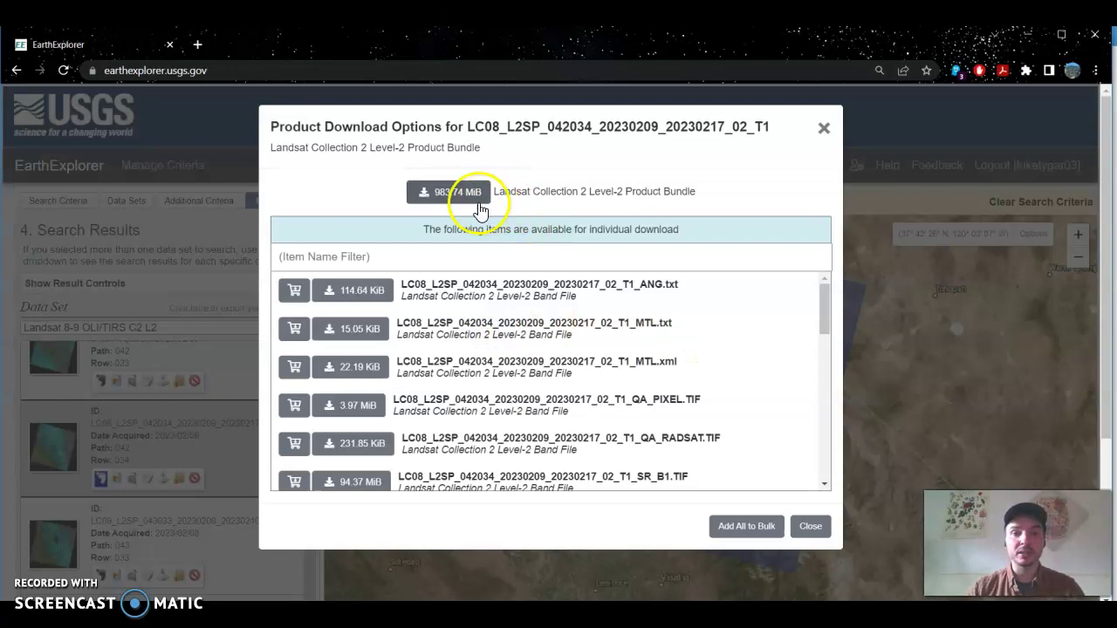
click(451, 192)
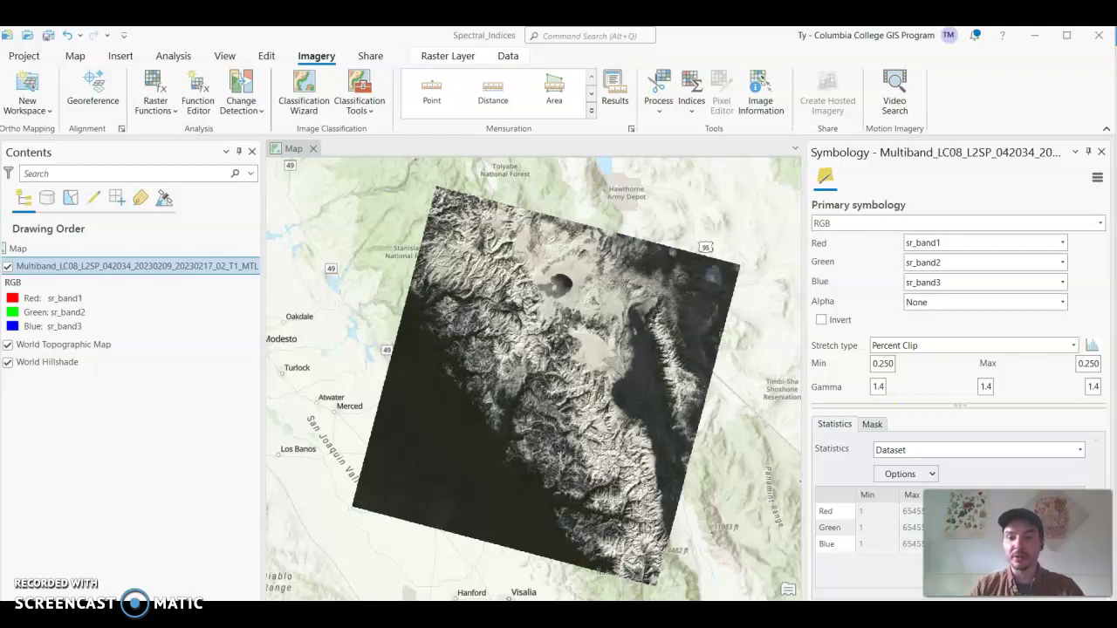
In the Catalog, collapse the LC08 folder and select LC08_L2SP_042034 under Folders > Spectral_Indices.
click(1101, 152)
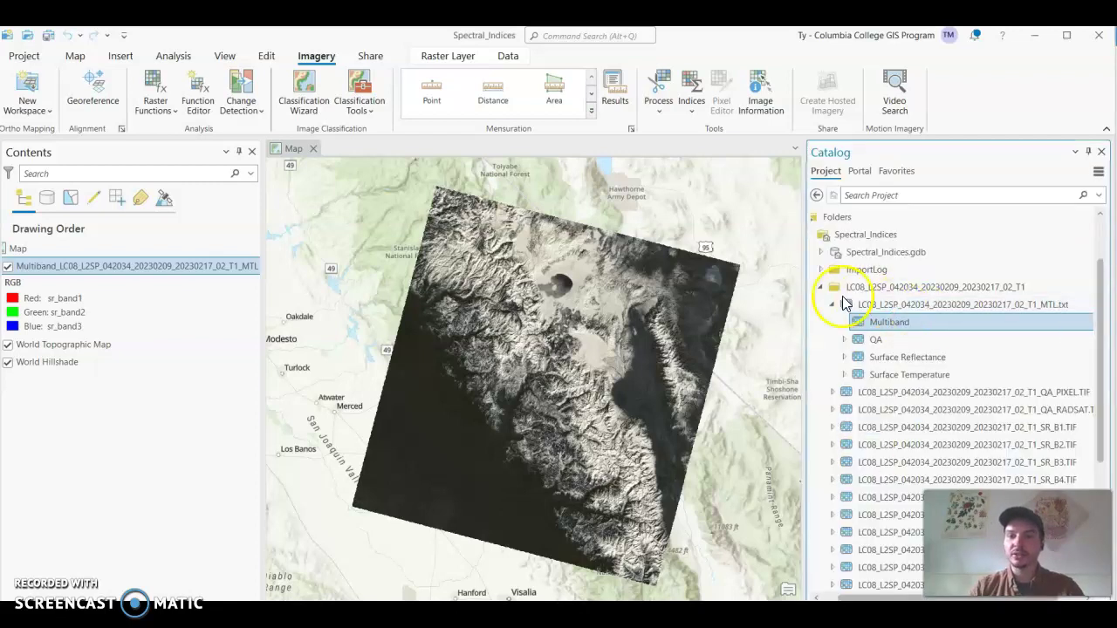
click(830, 283)
click(828, 287)
click(850, 303)
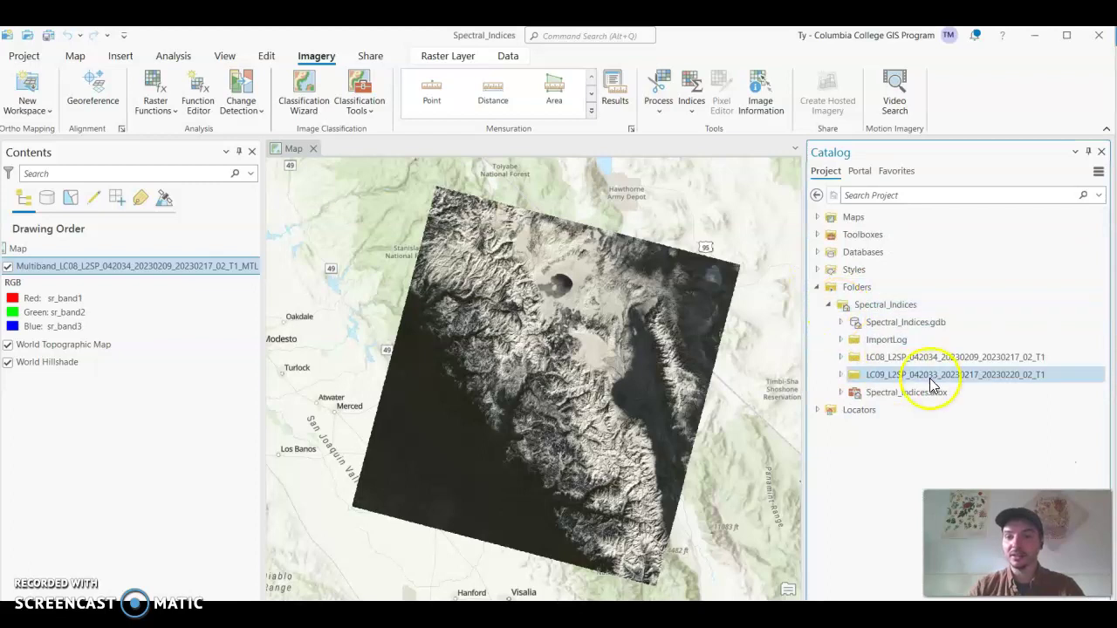
click(850, 358)
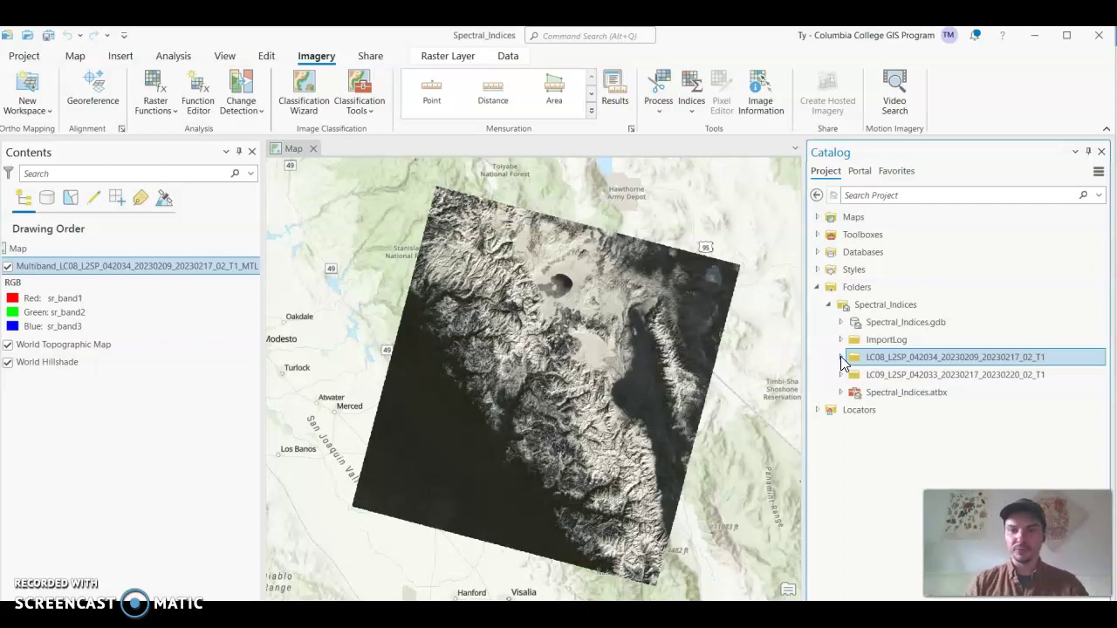
Expand the LC08 scene's MTL product to list its Multiband, QA, Surface Reflectance and Surface Temperature datasets.
click(841, 357)
click(853, 375)
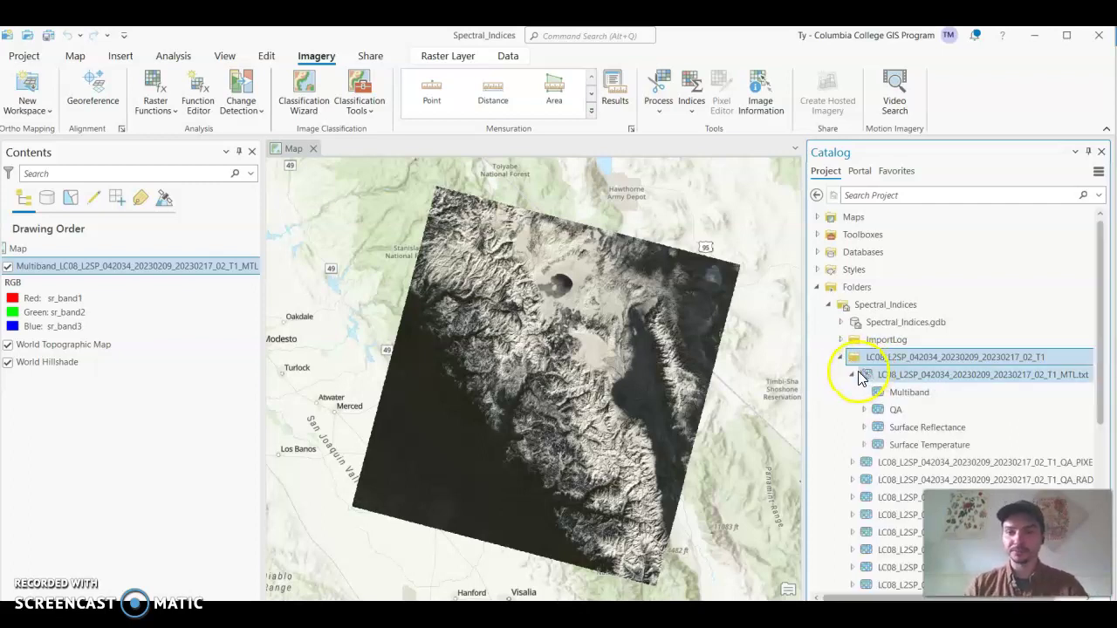
click(852, 375)
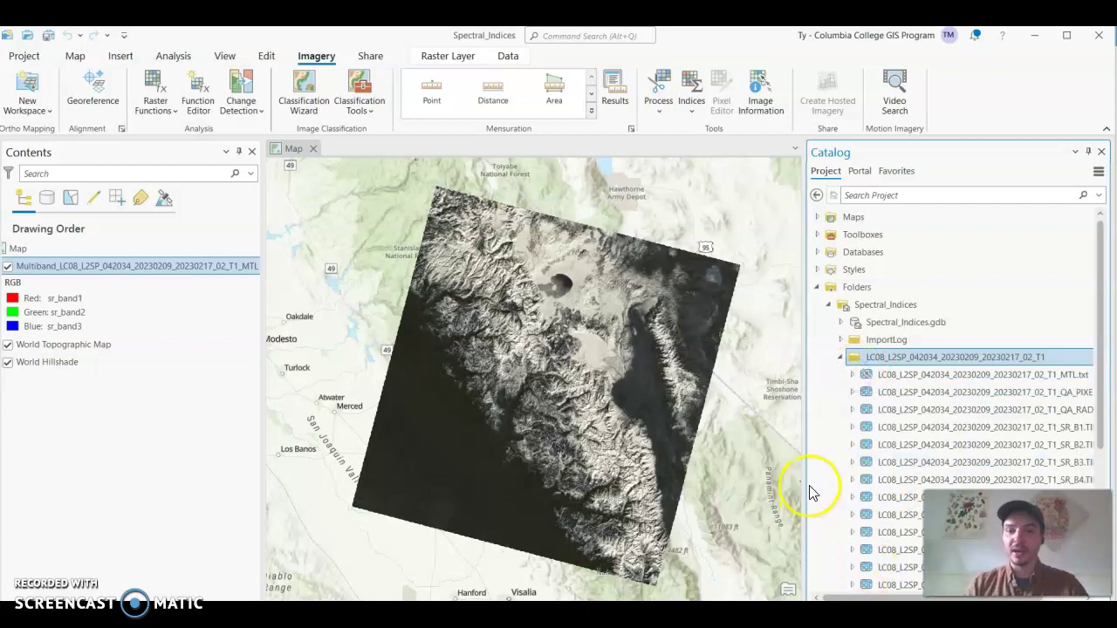
drag(804, 470, 716, 463)
scroll(984, 398, down, 1)
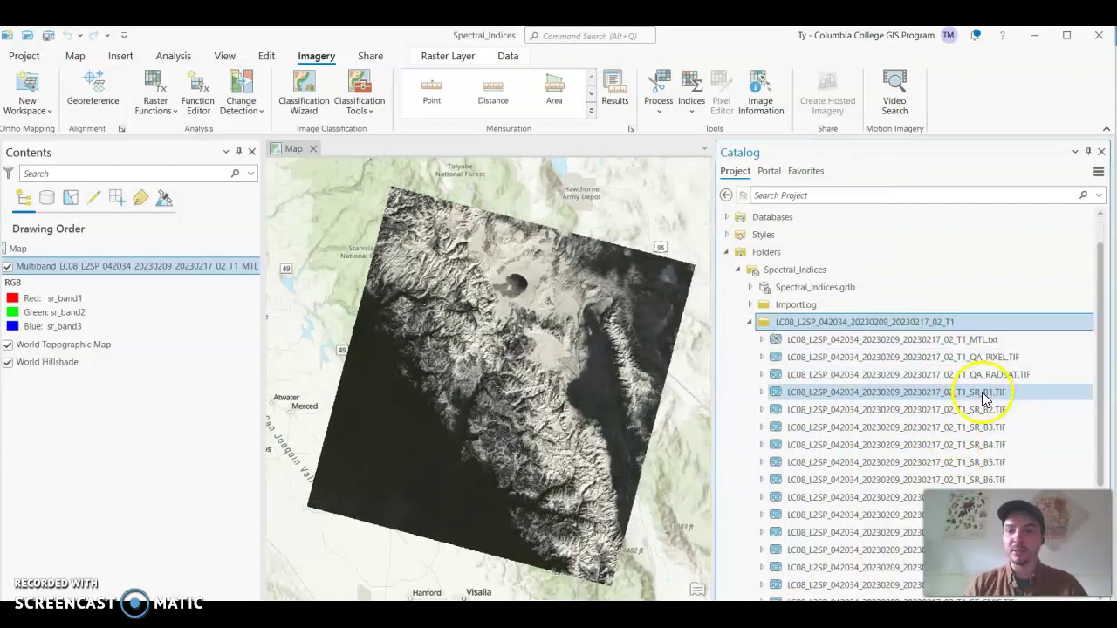
click(775, 343)
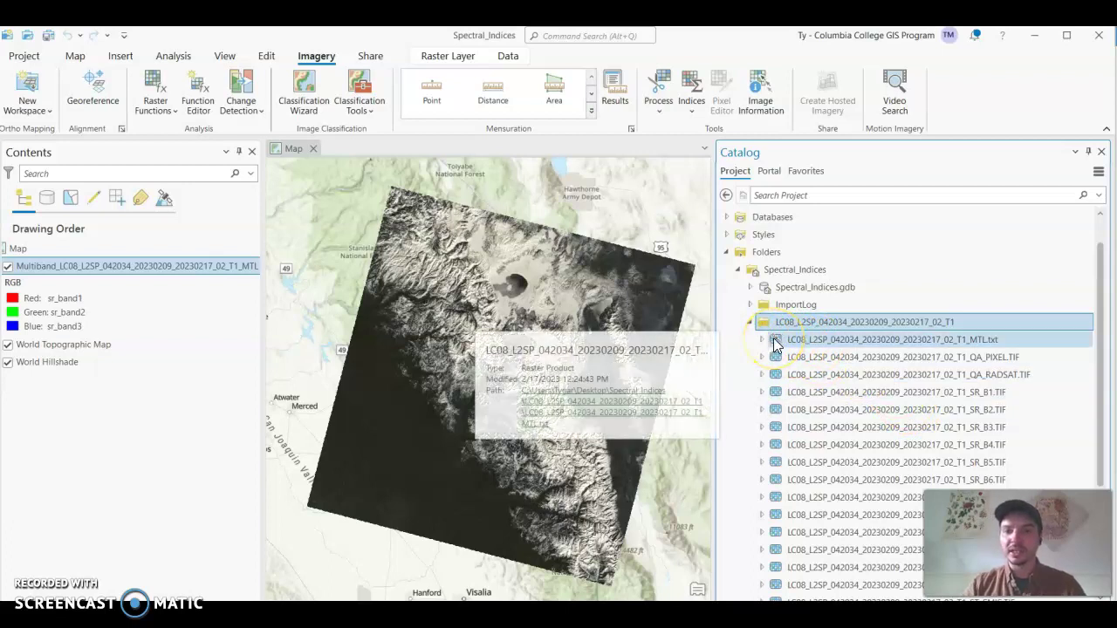
click(776, 345)
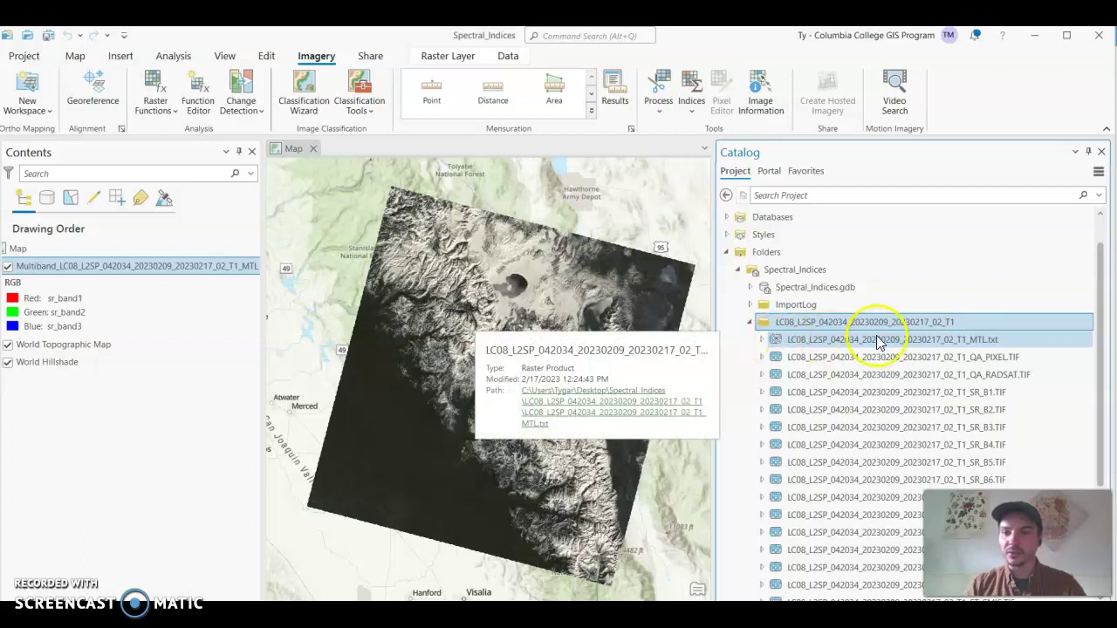
click(761, 340)
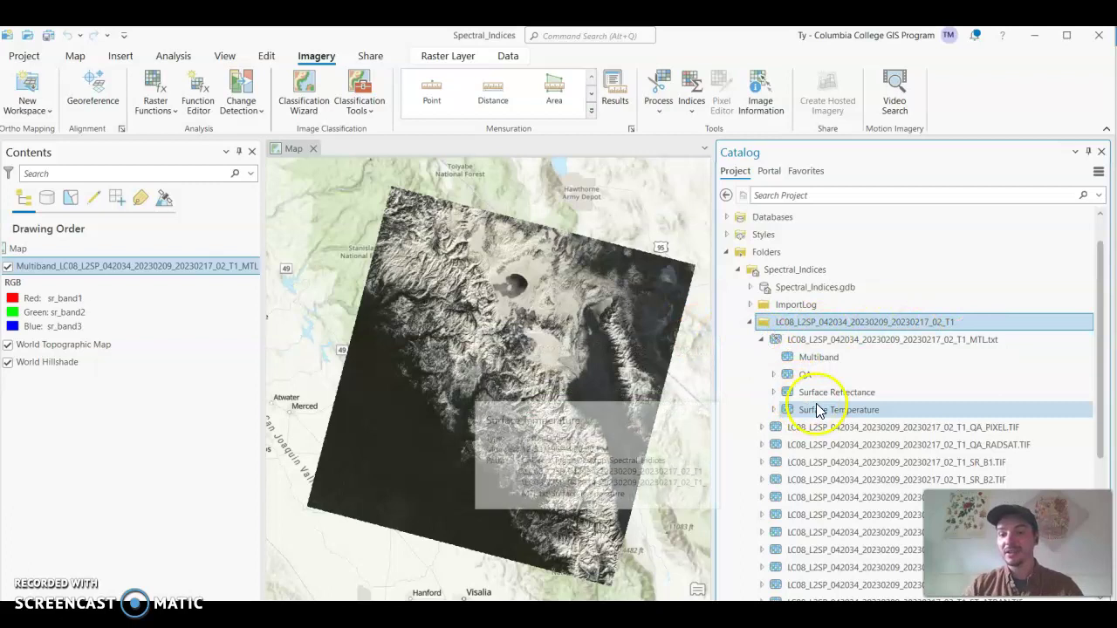
Inspect the Multiband dataset, then widen the map and centre it on the Landsat scene.
click(810, 360)
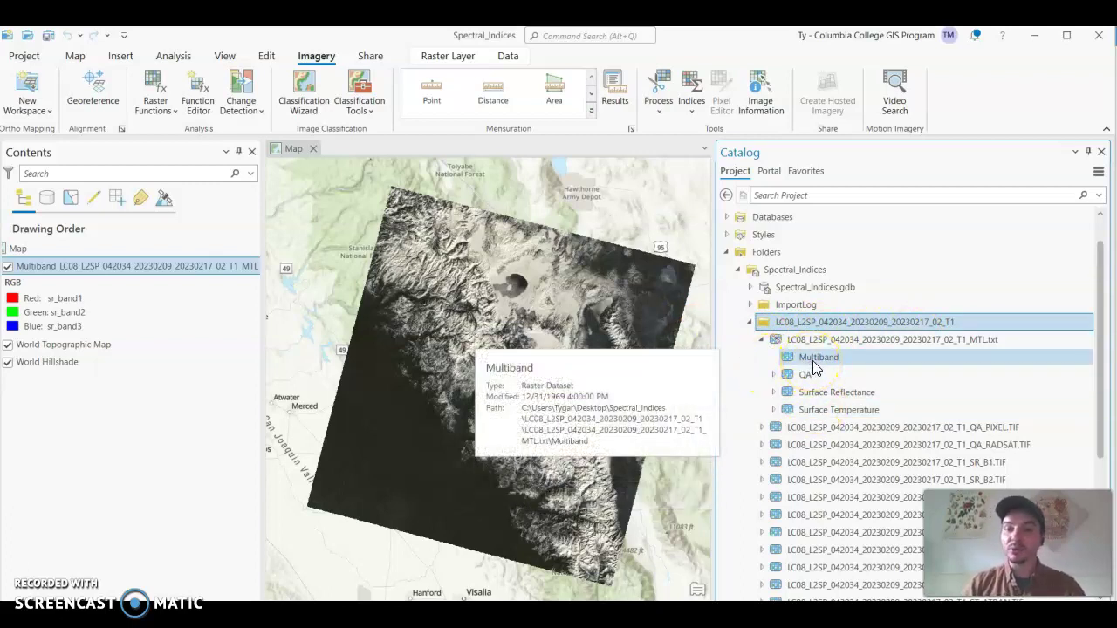
click(528, 330)
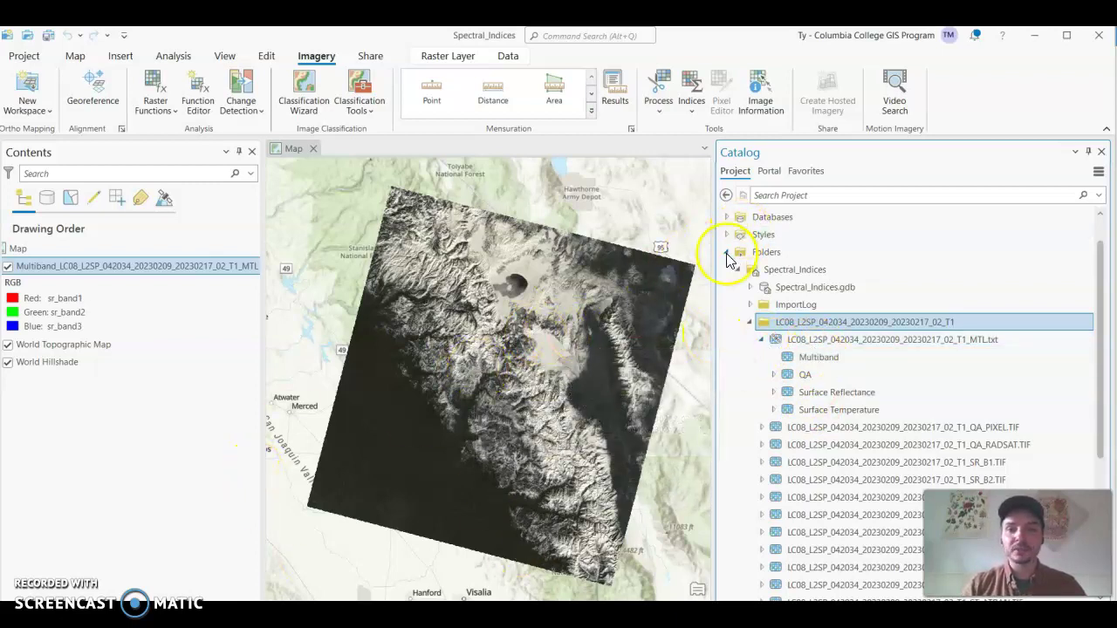
drag(716, 262, 849, 272)
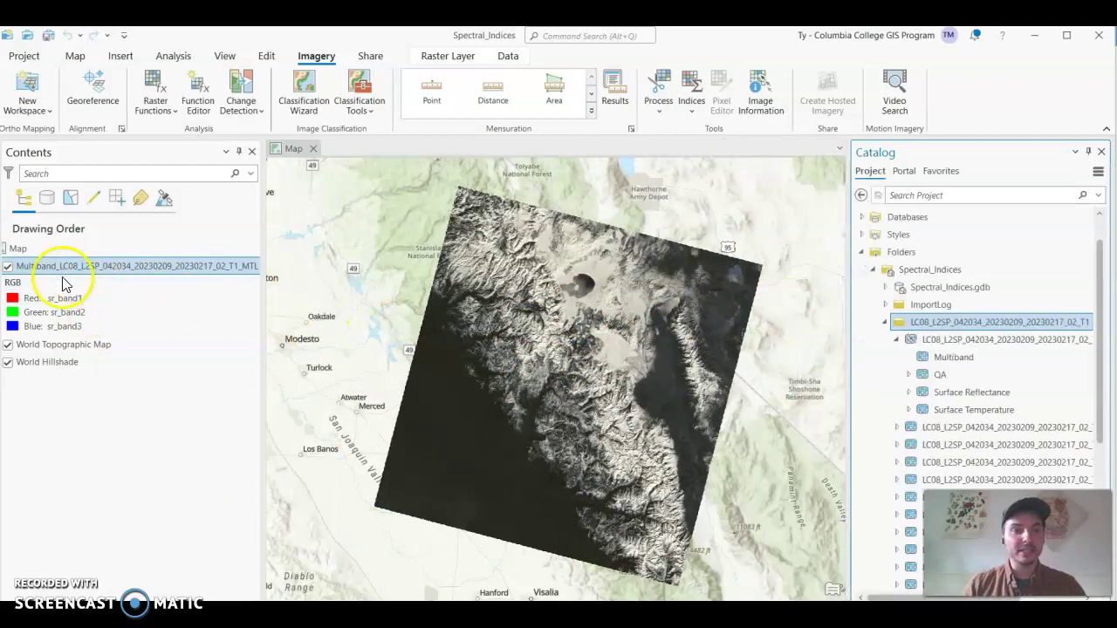
mouse_move(561, 316)
mouse_down()
mouse_move(550, 342)
mouse_move(557, 309)
mouse_up()
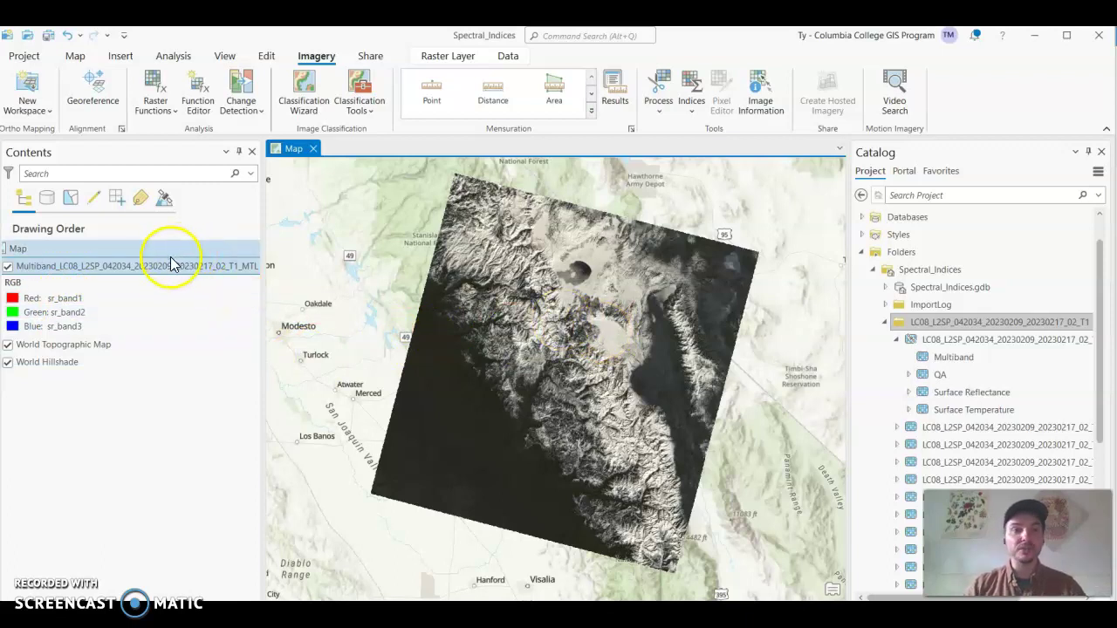
Start a custom band combination for the Multiband layer.
click(134, 266)
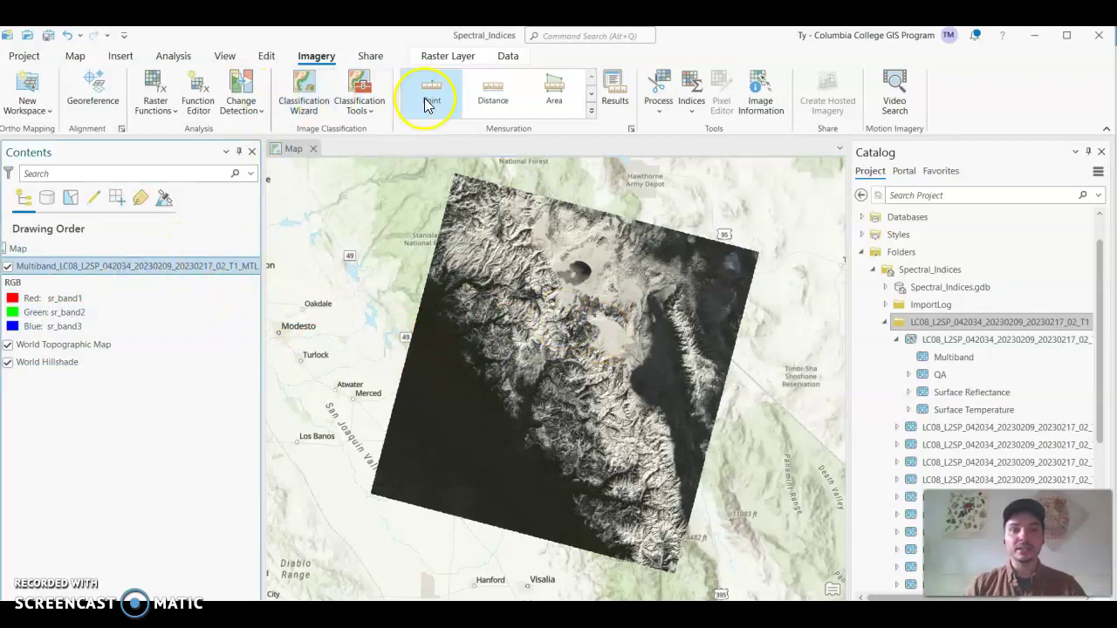
click(448, 58)
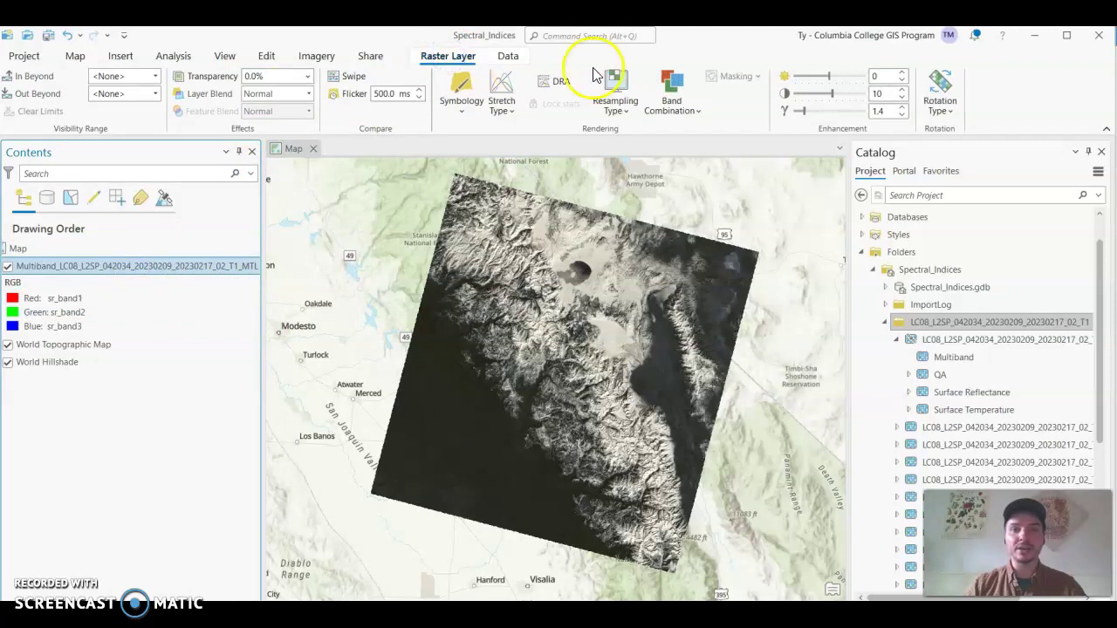
click(687, 115)
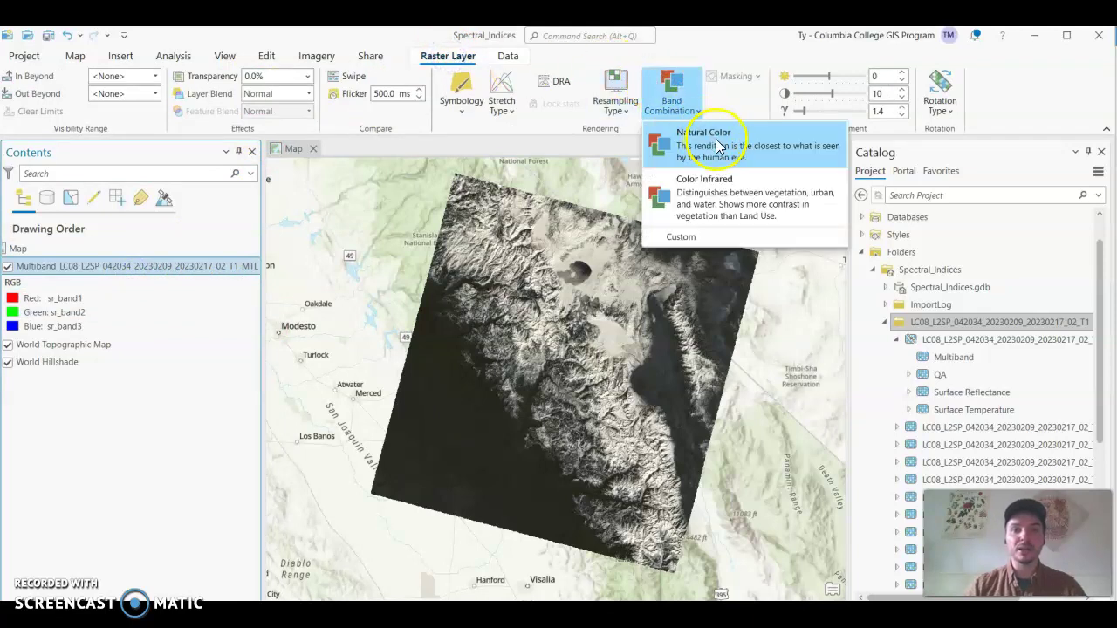
click(682, 239)
Assign sr_band4 to red, sr_band3 to green, sr_band2 to blue and add it as 'Nat Color'.
click(509, 313)
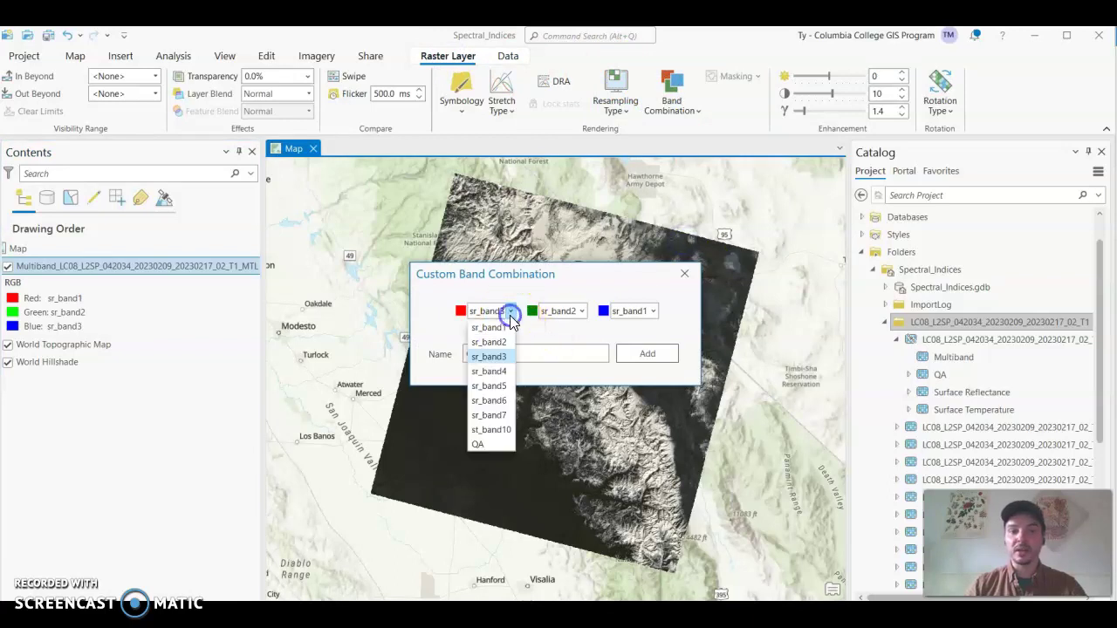
click(508, 372)
click(580, 312)
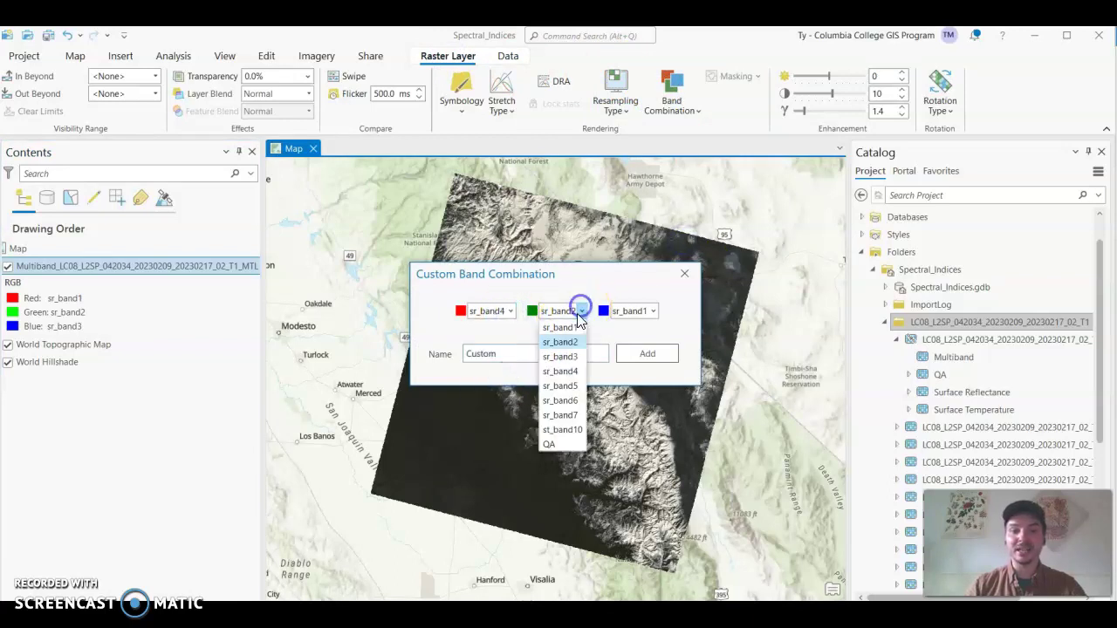
click(562, 356)
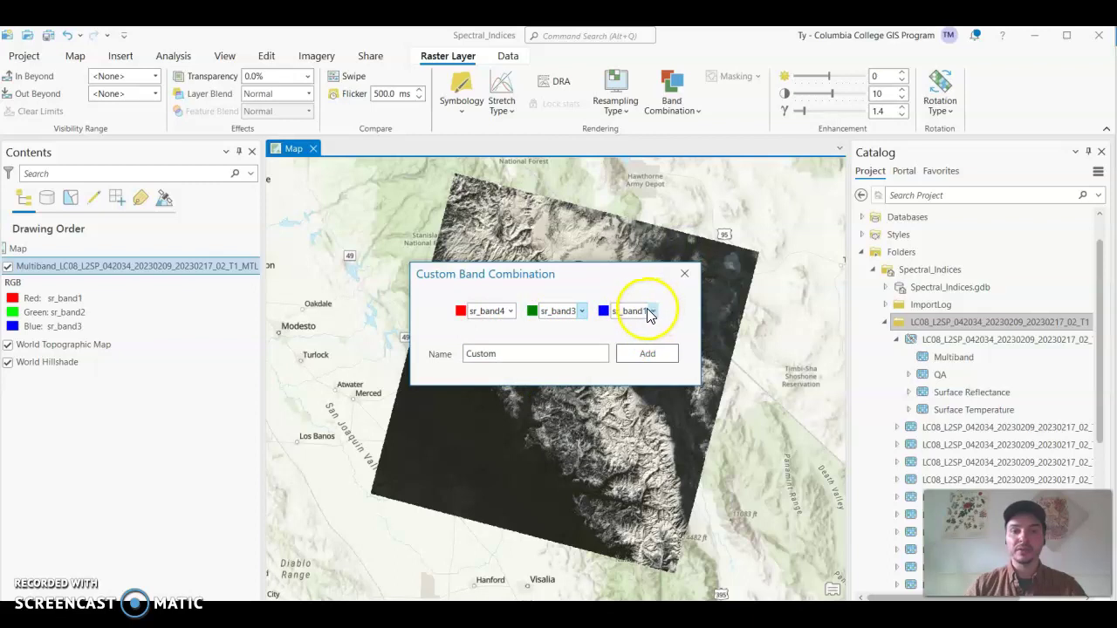
click(651, 312)
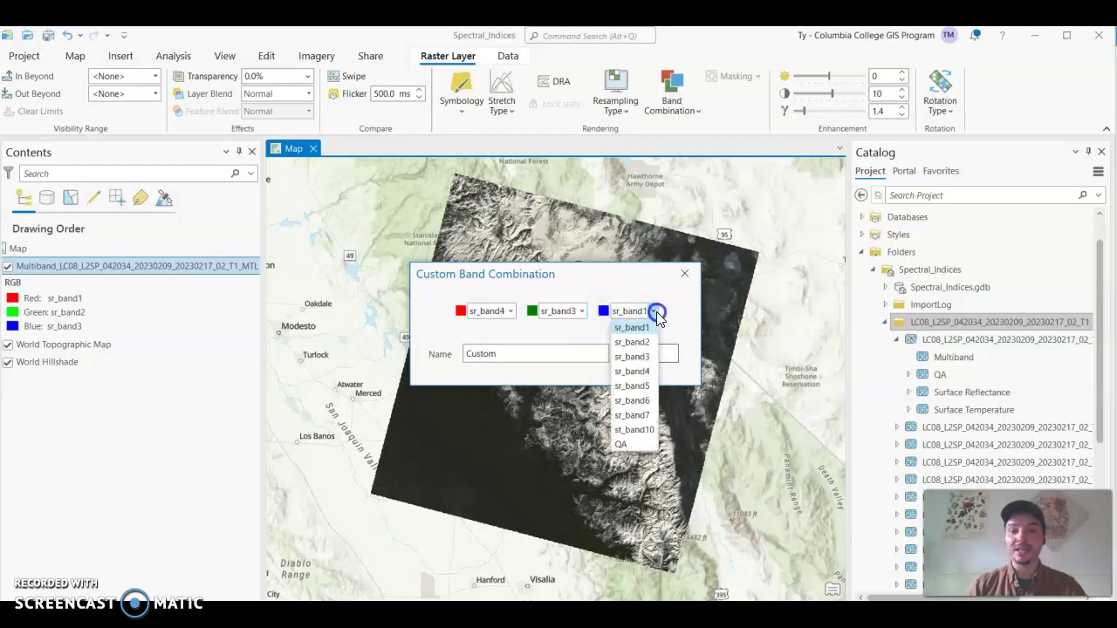
click(646, 343)
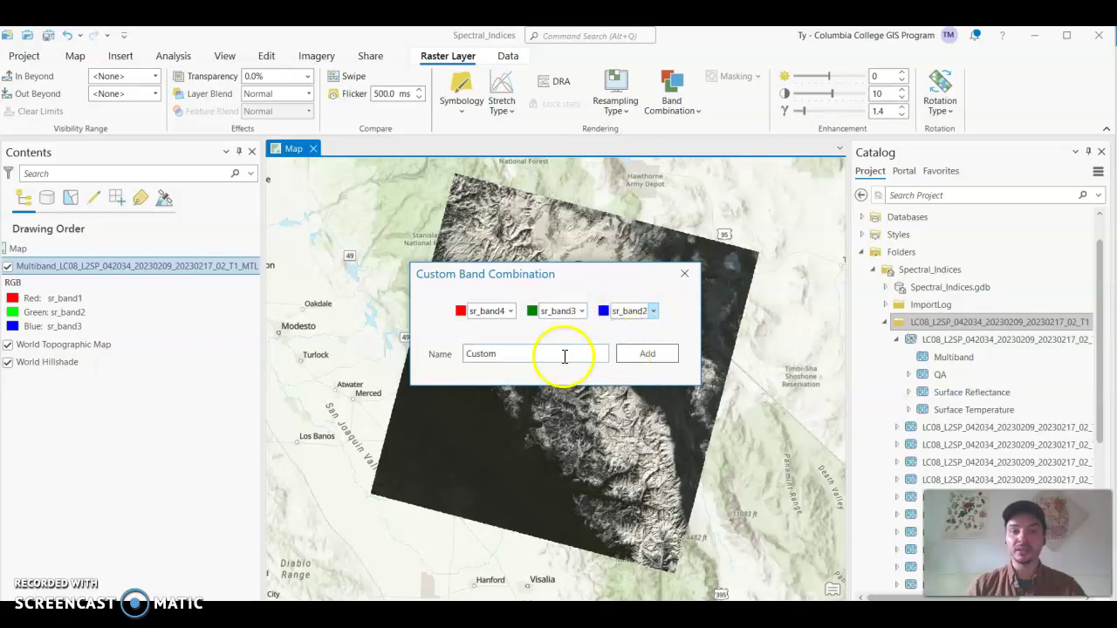
drag(563, 354, 323, 354)
text(Nat )
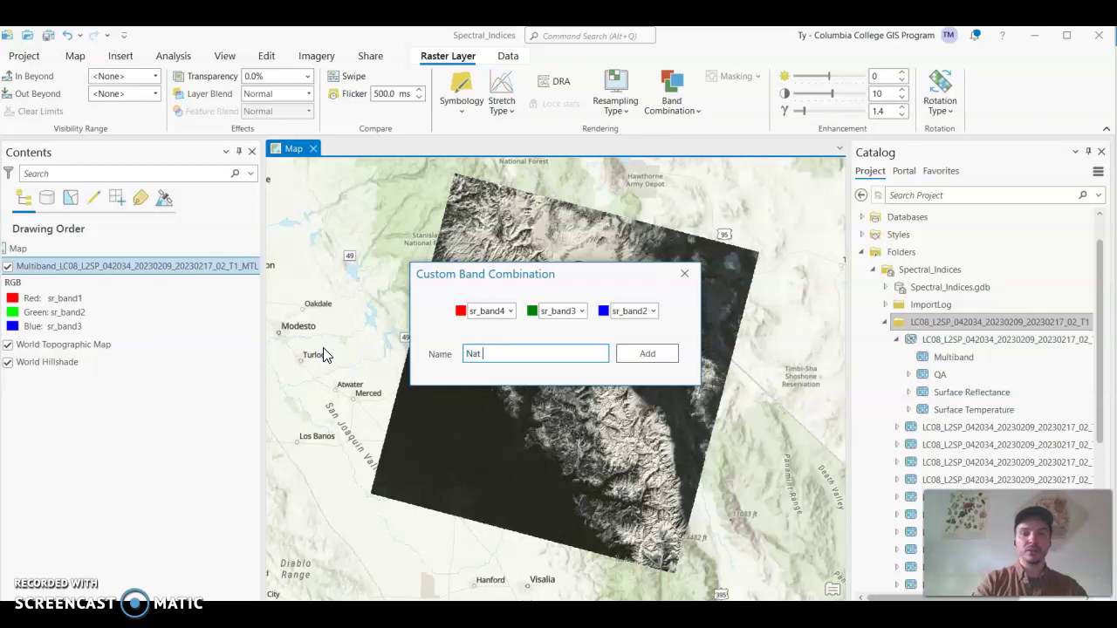
text(Color)
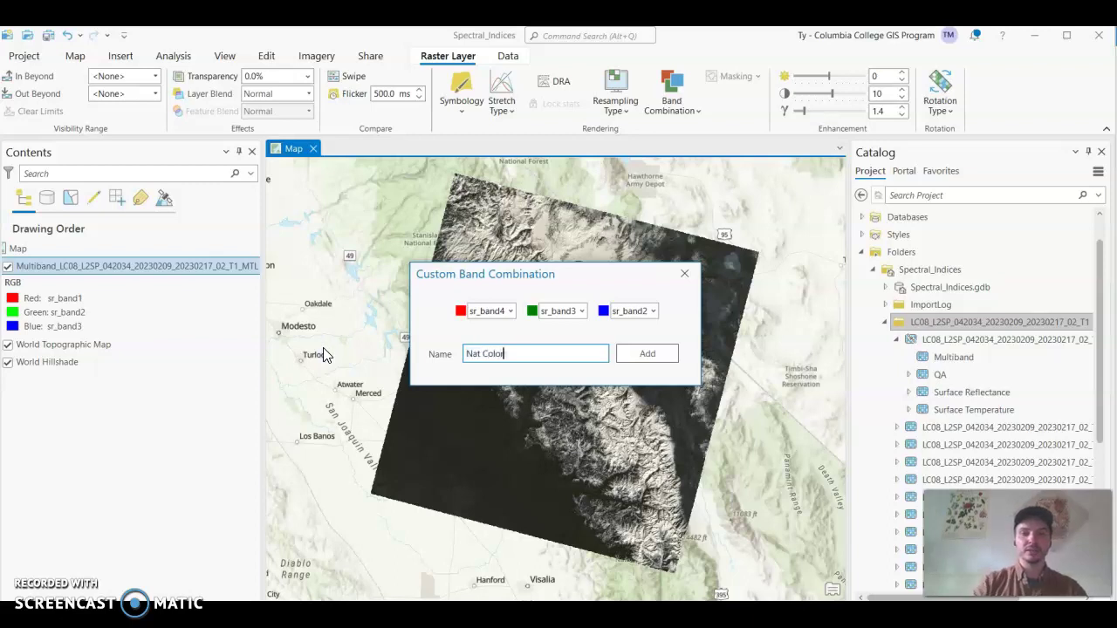
click(653, 354)
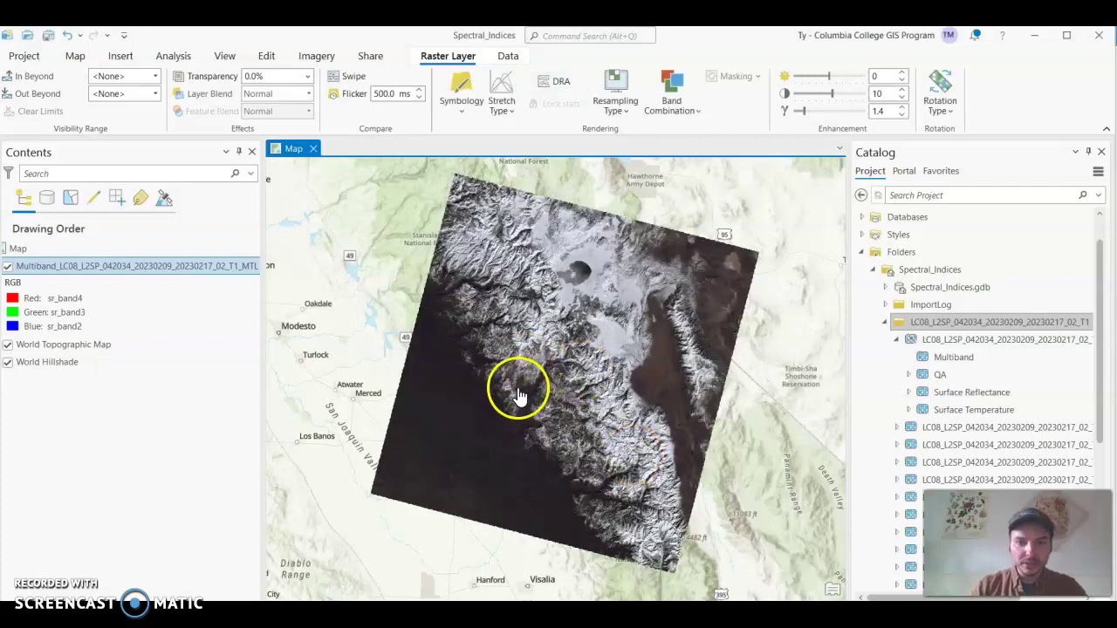
scroll(516, 386, up, 2)
scroll(484, 447, up, 2)
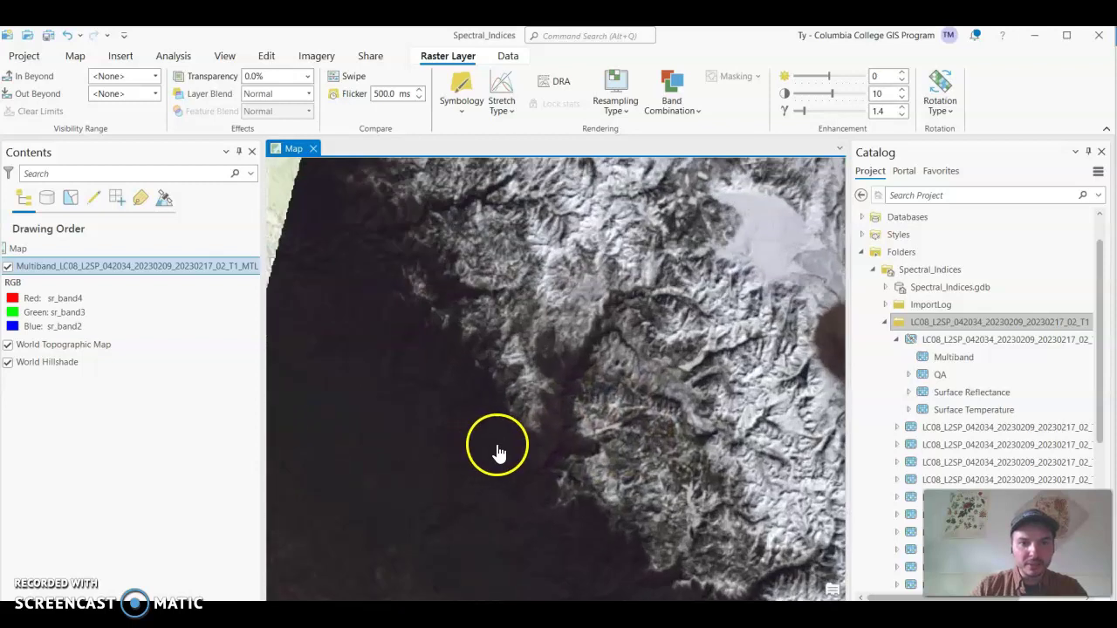
scroll(636, 305, down, 2)
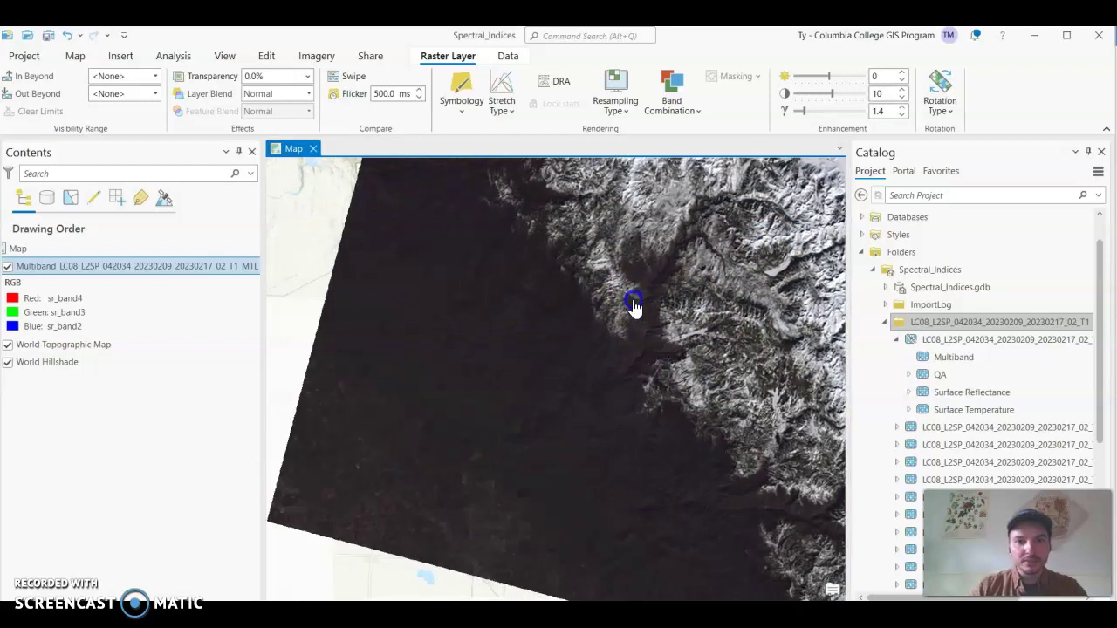
scroll(605, 349, up, 2)
drag(598, 356, 466, 421)
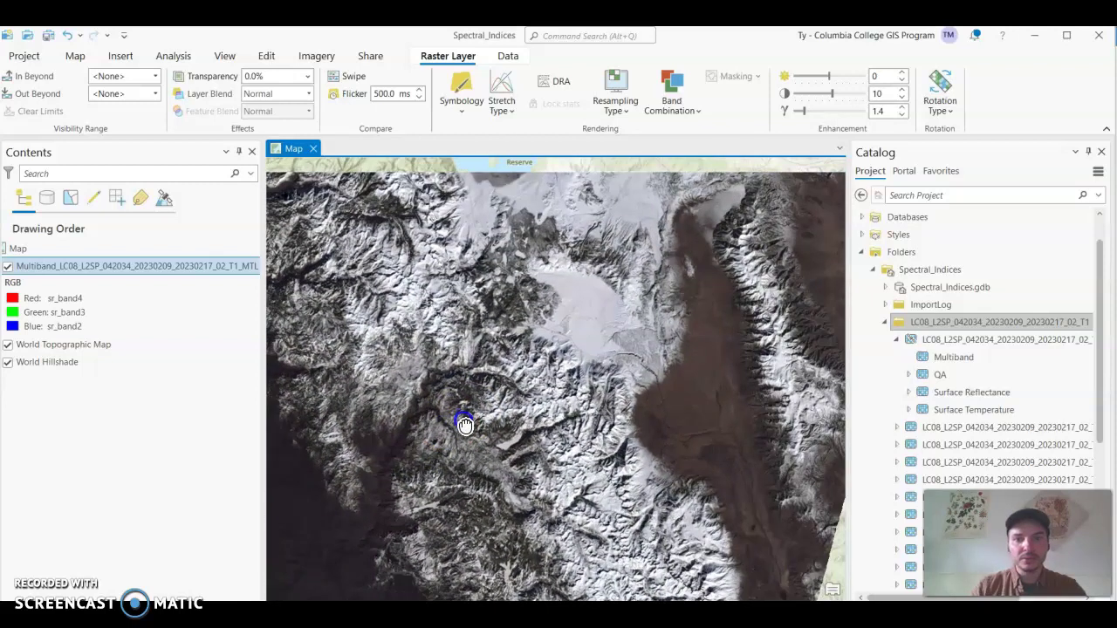
scroll(474, 378, down, 3)
scroll(511, 324, up, 2)
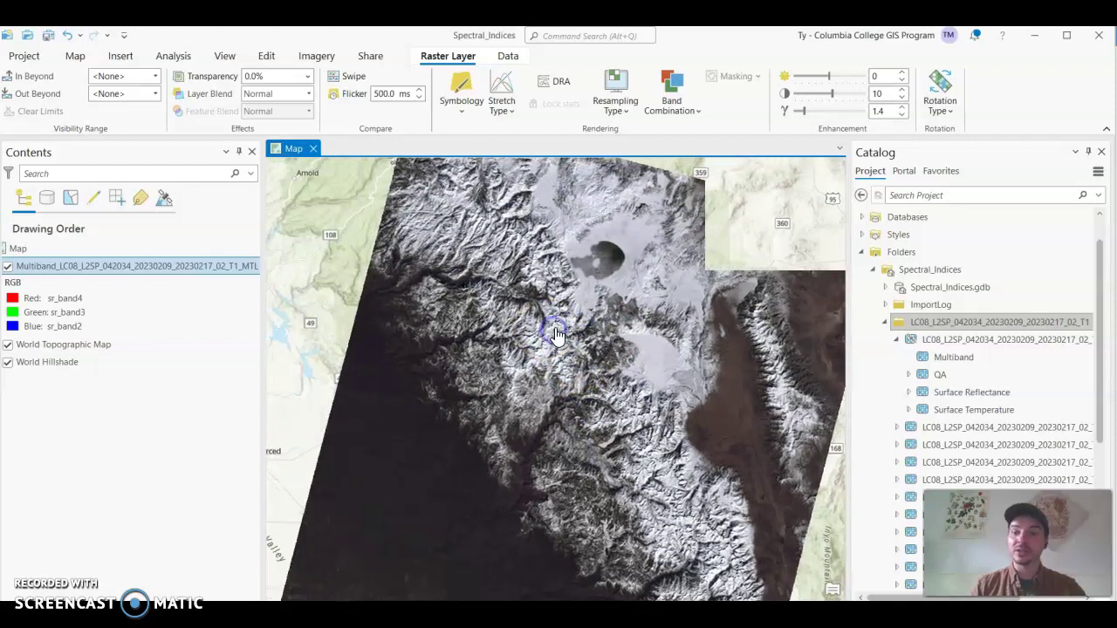
scroll(399, 349, down, 2)
click(197, 270)
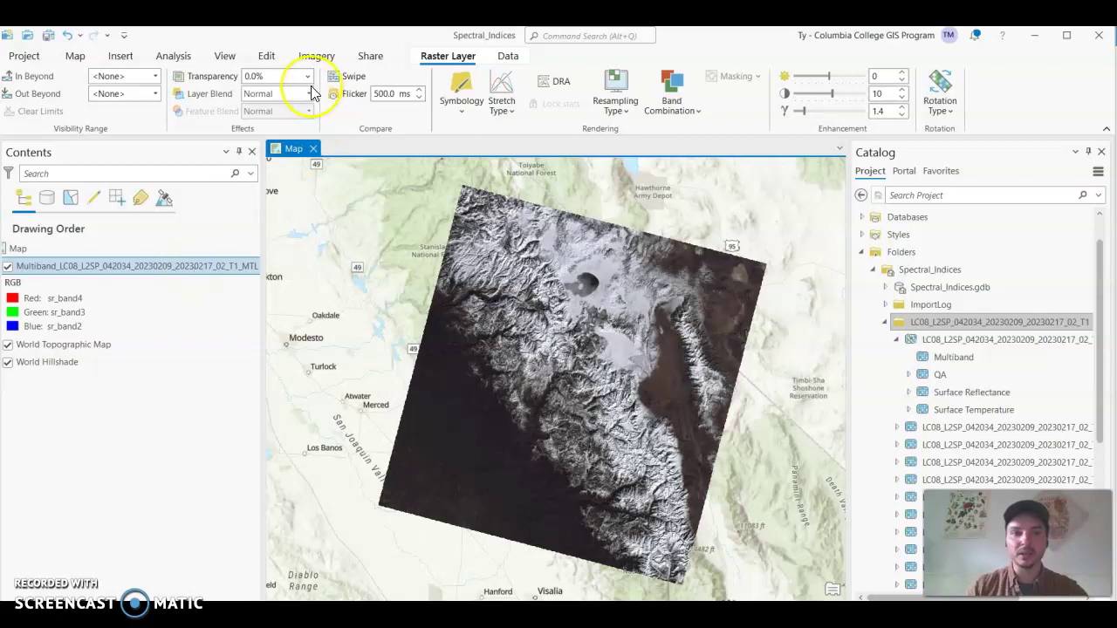
Bring up the NDSI index from the Imagery tab's Indices gallery.
click(317, 56)
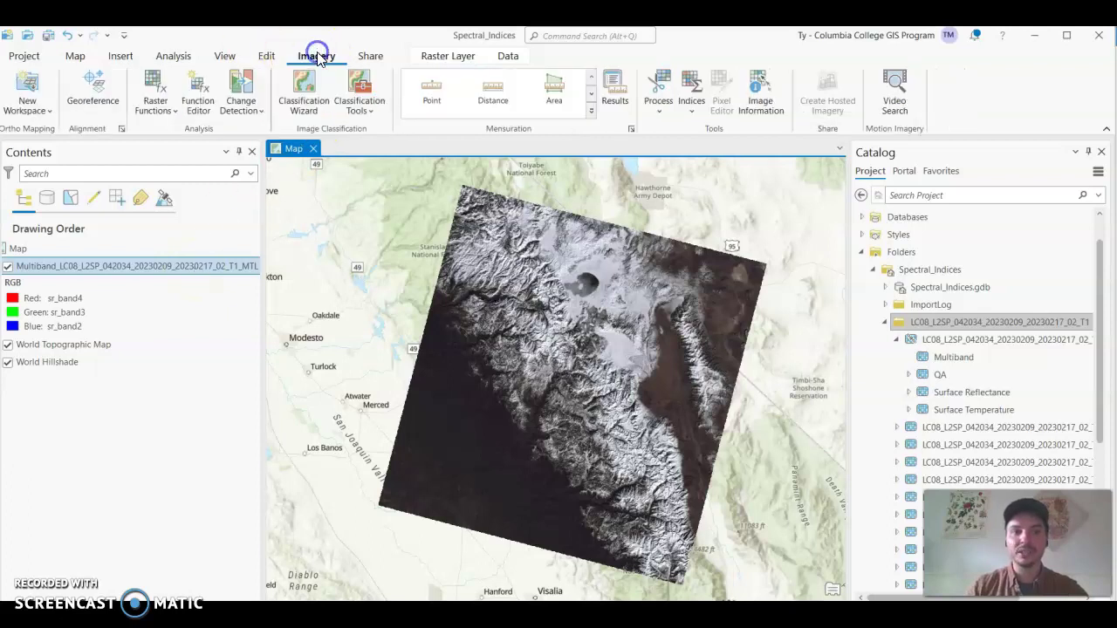
click(692, 114)
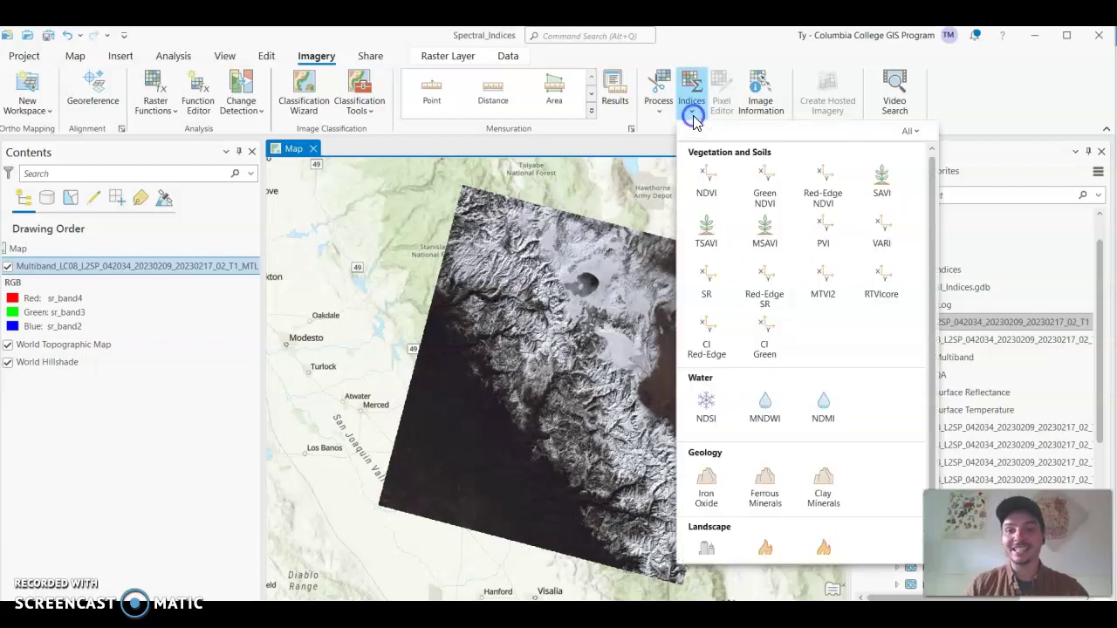
click(707, 410)
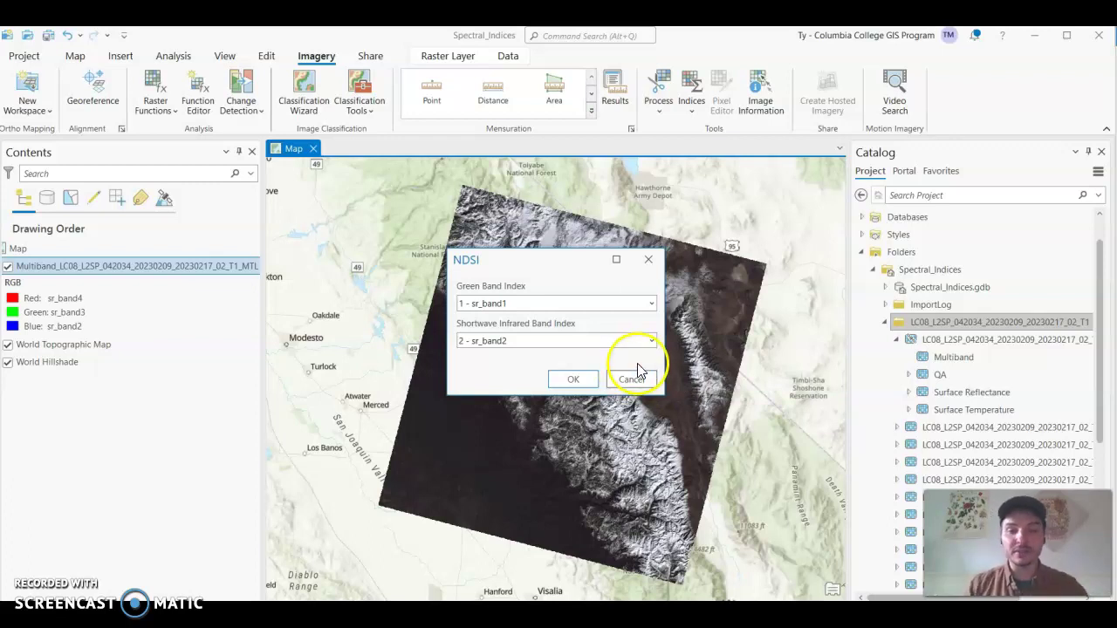
Compute NDSI using 3 - sr_band3 as green and 6 - sr_band6 as shortwave infrared.
click(651, 304)
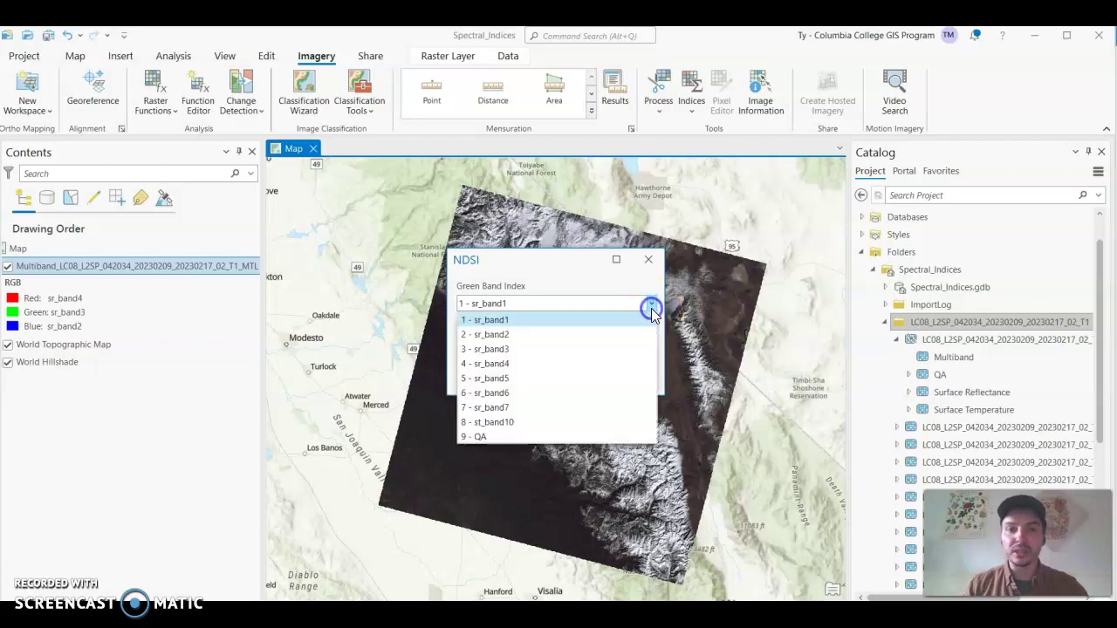
click(493, 350)
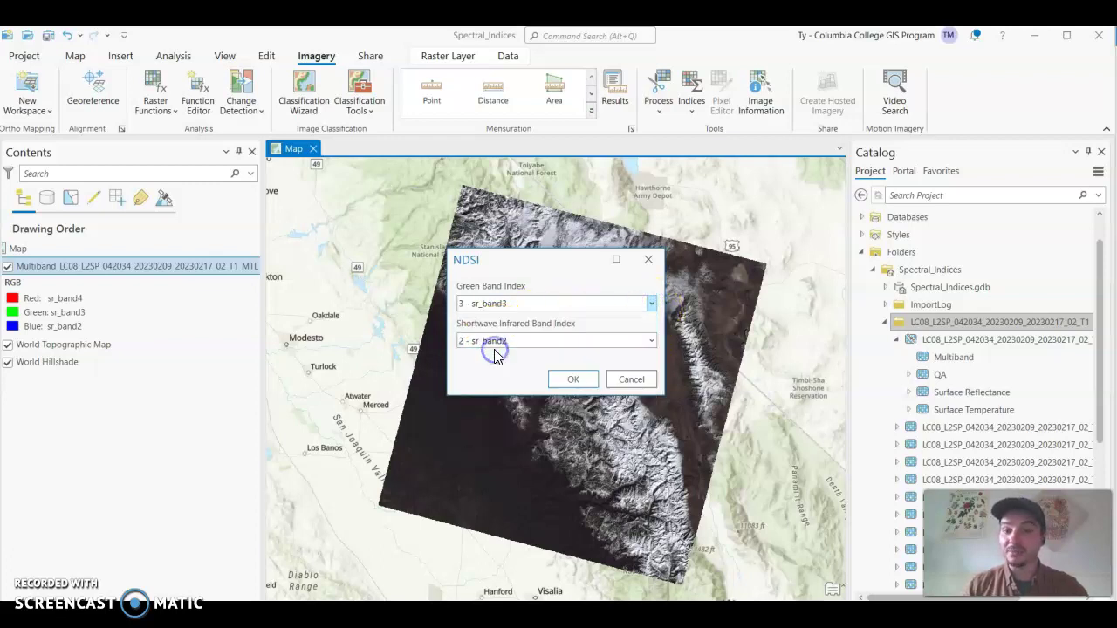
click(652, 342)
click(508, 430)
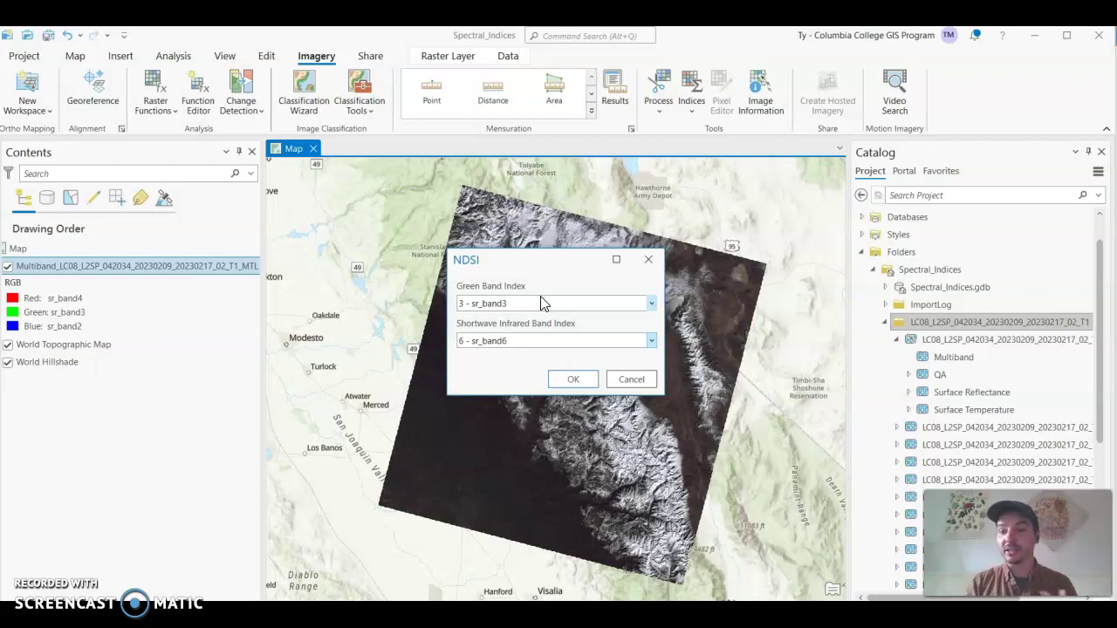
click(573, 379)
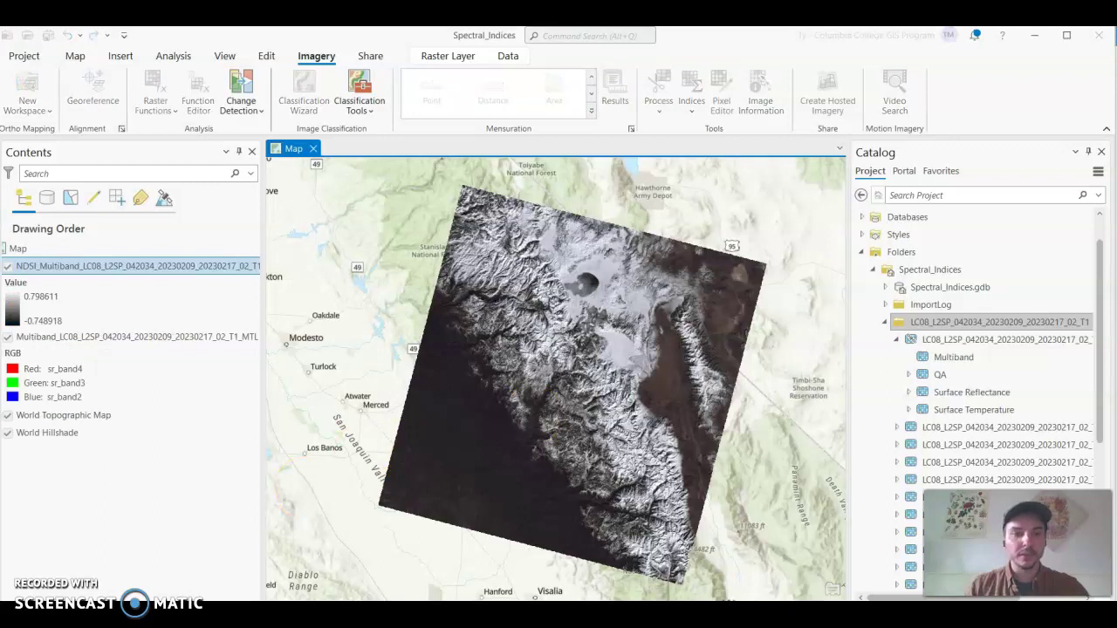
Hide the Multiband layer so the grayscale NDSI raster shows over the basemap.
click(16, 338)
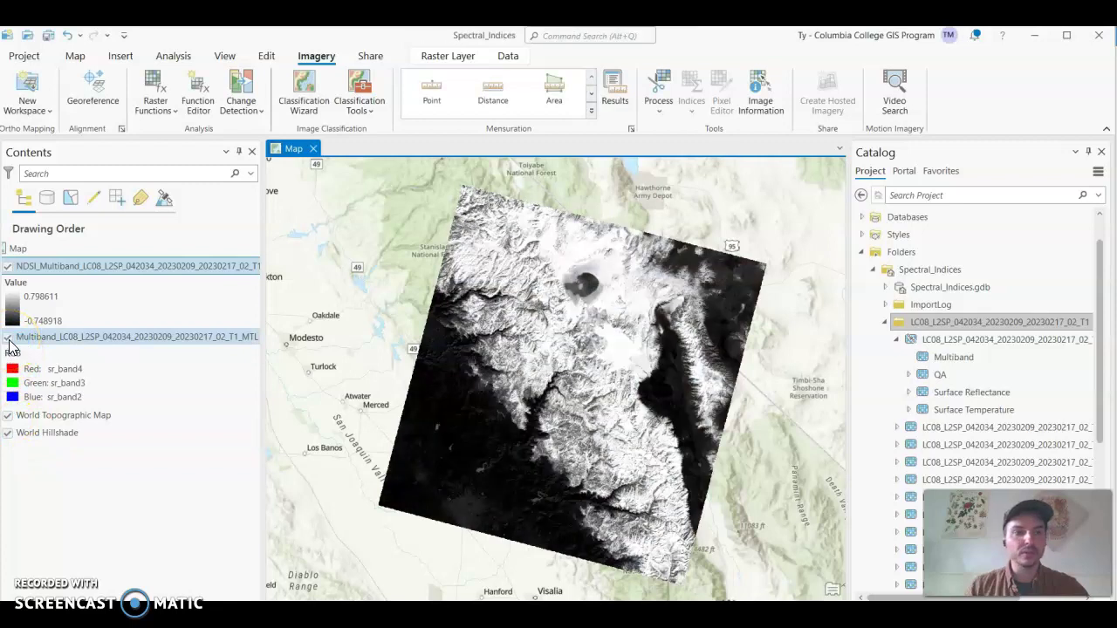
click(9, 341)
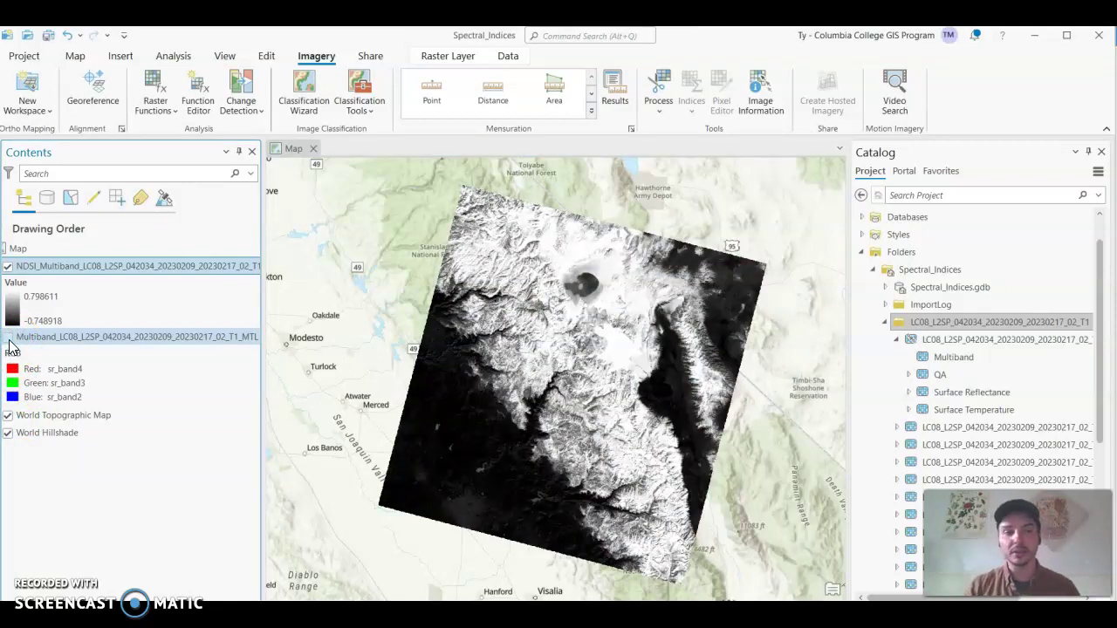
click(550, 349)
Inspect the NDSI_Multiband layer's legend value range.
click(135, 312)
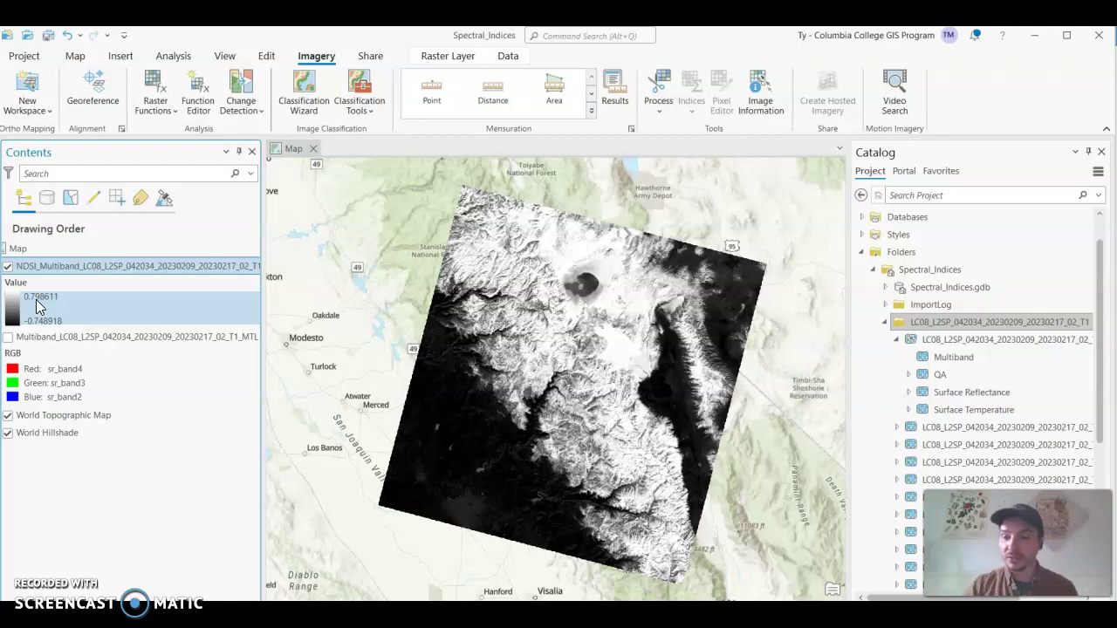
click(93, 314)
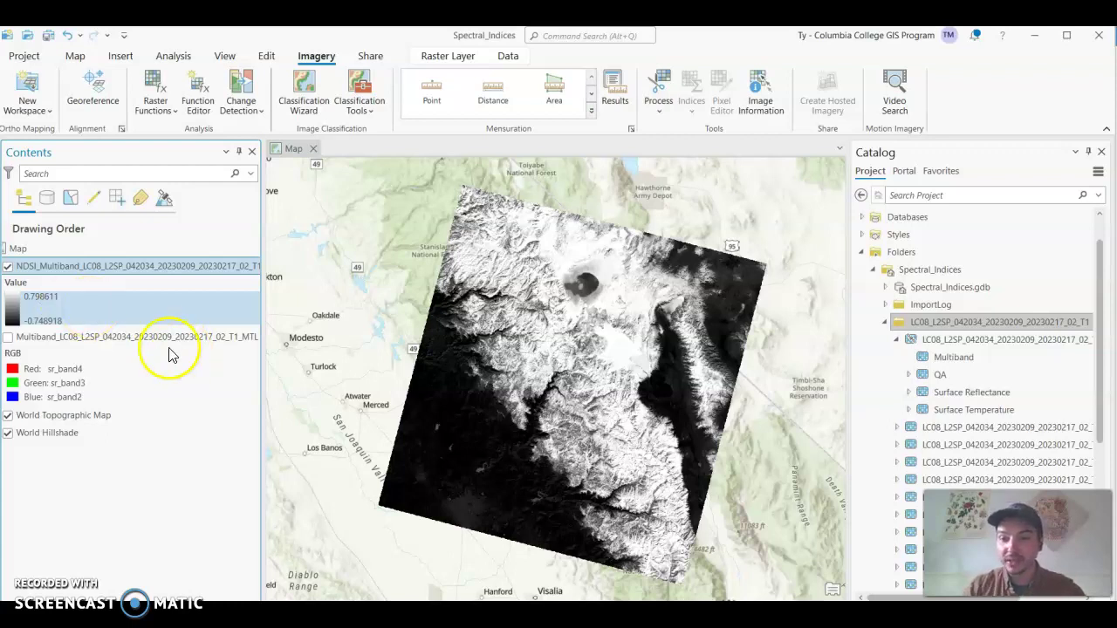
click(604, 345)
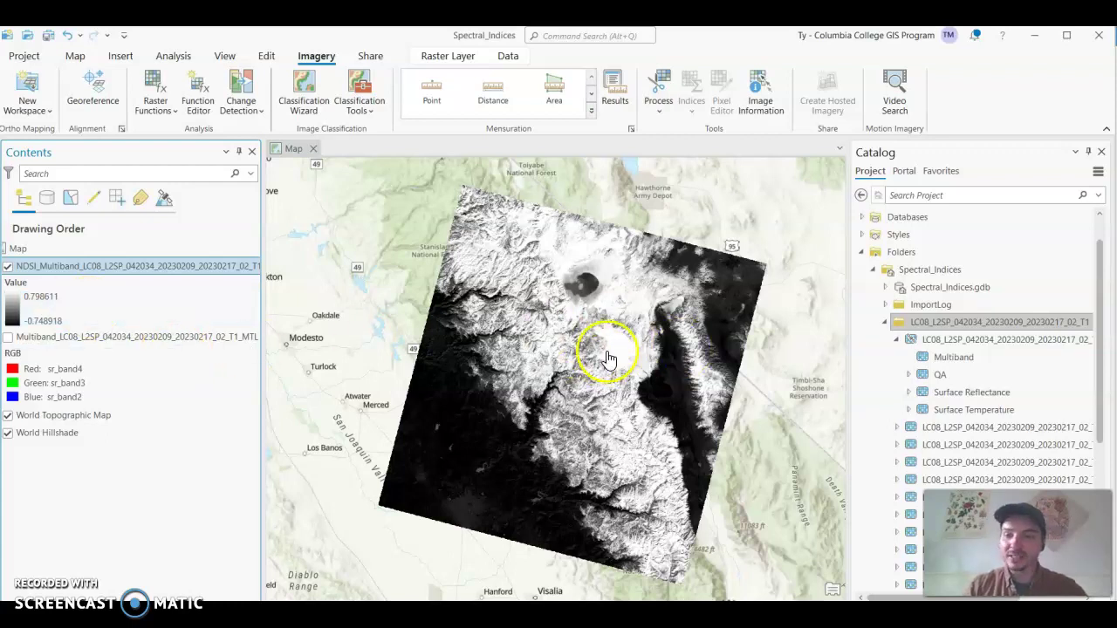
click(544, 299)
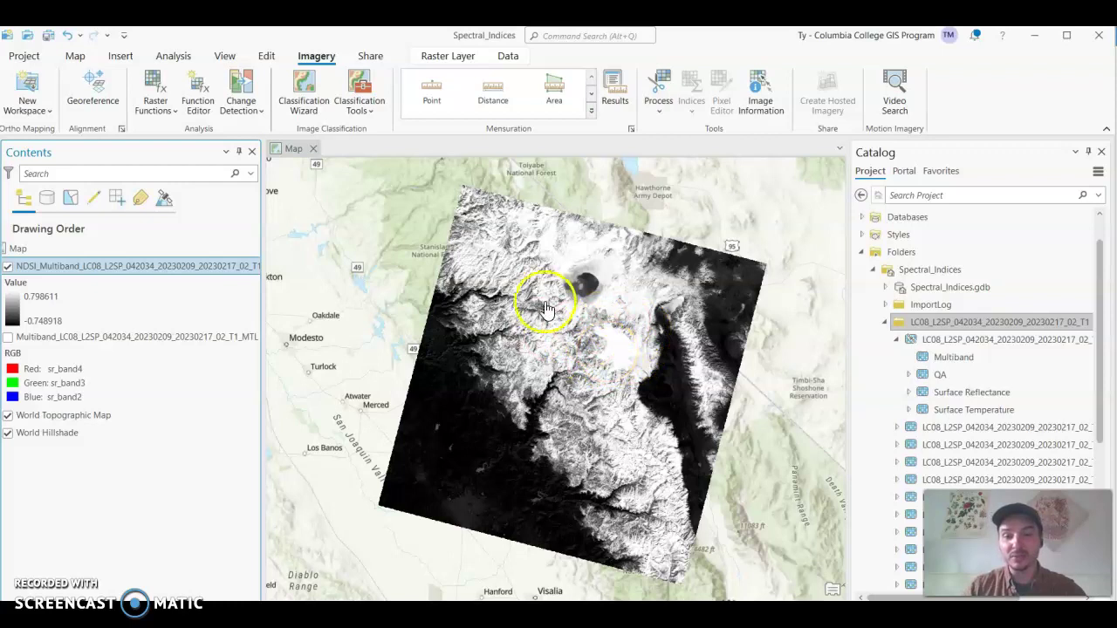
click(599, 345)
click(578, 356)
click(467, 382)
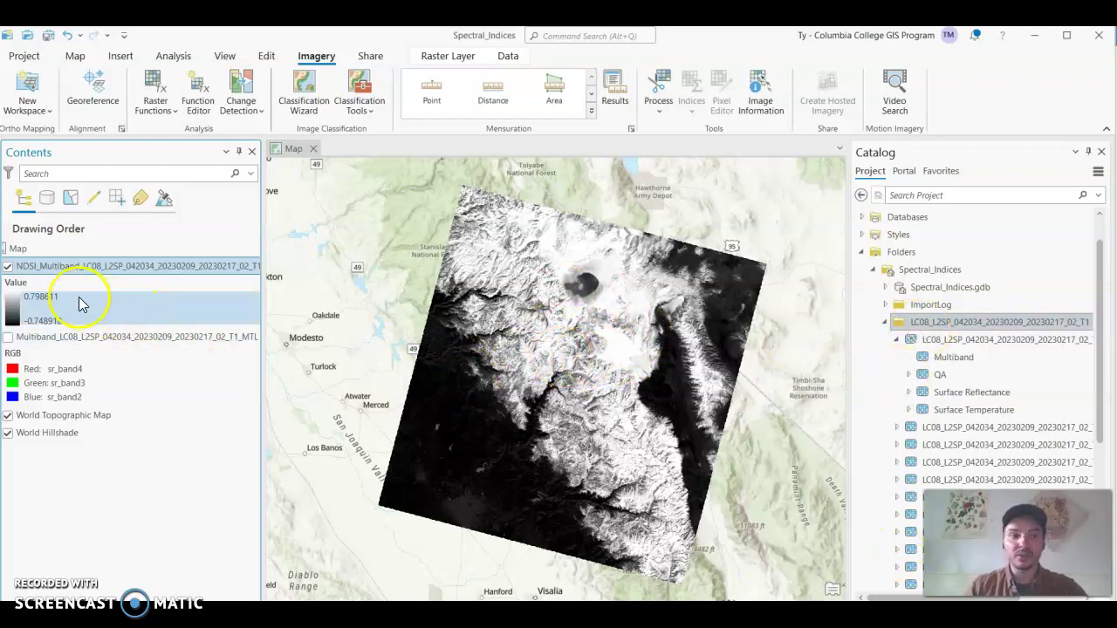
Edit the NDSI layer's black-to-white colour scheme in Symbology, choosing a new colour for its white end stop.
right_click(93, 267)
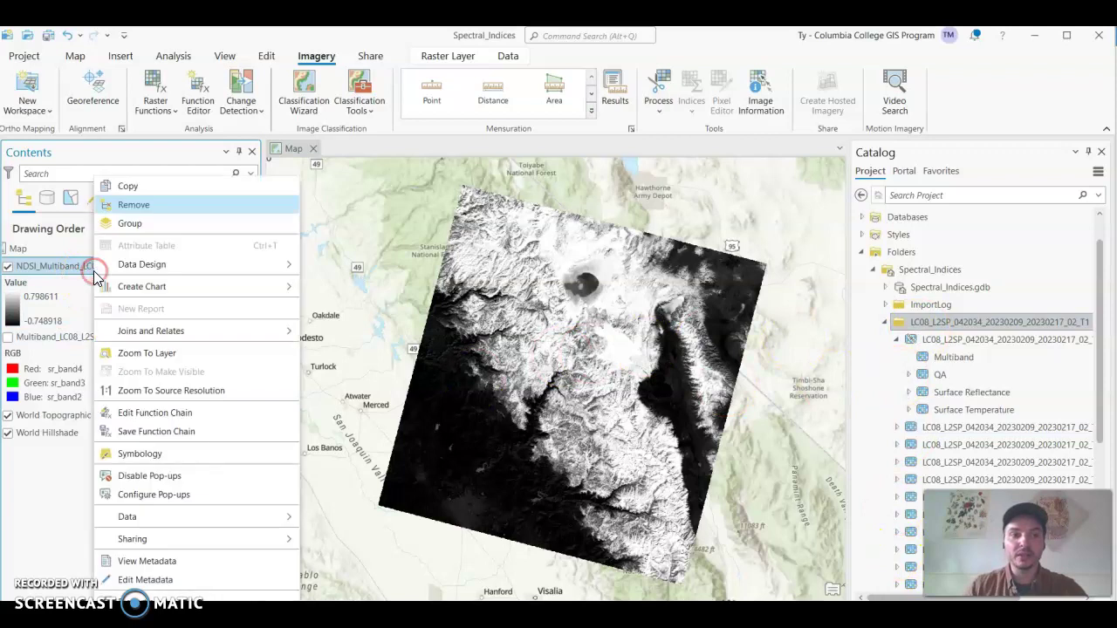
click(142, 453)
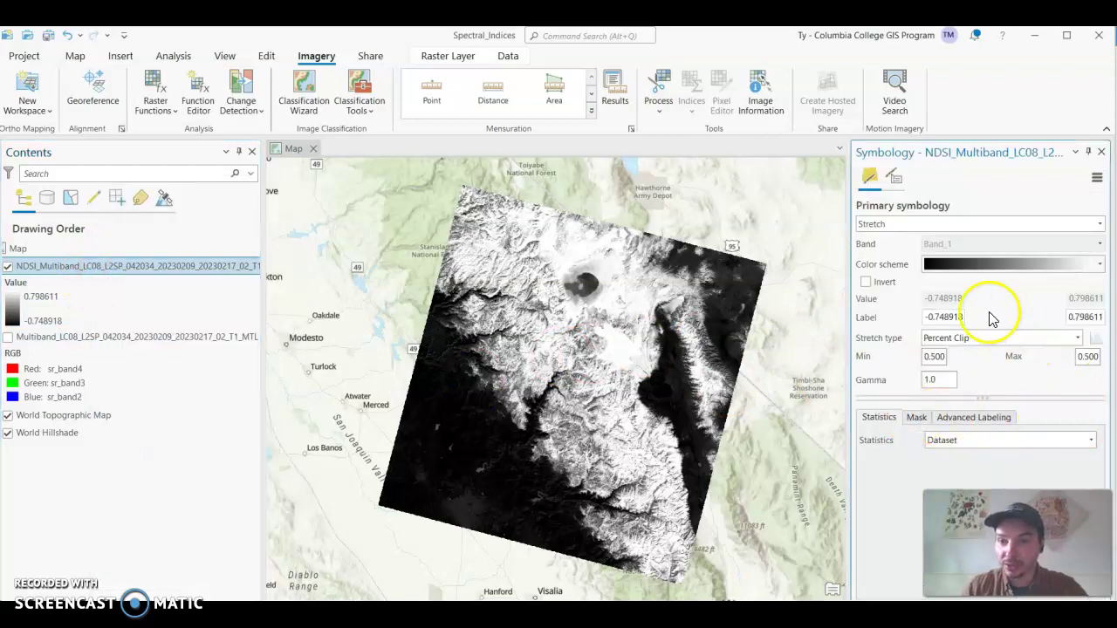
click(1098, 271)
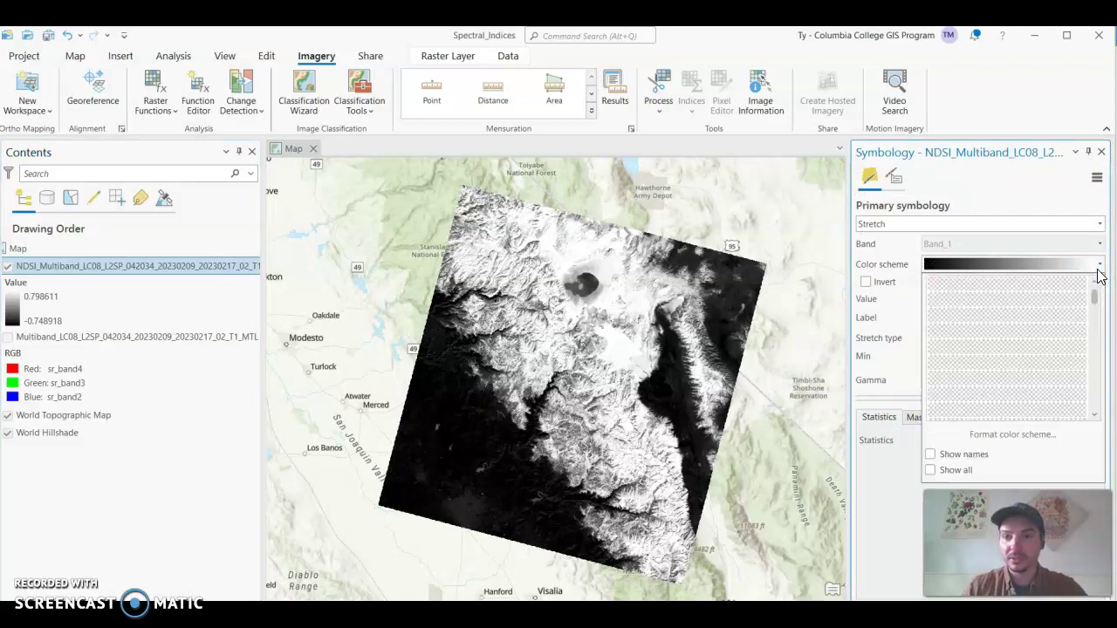
click(1011, 438)
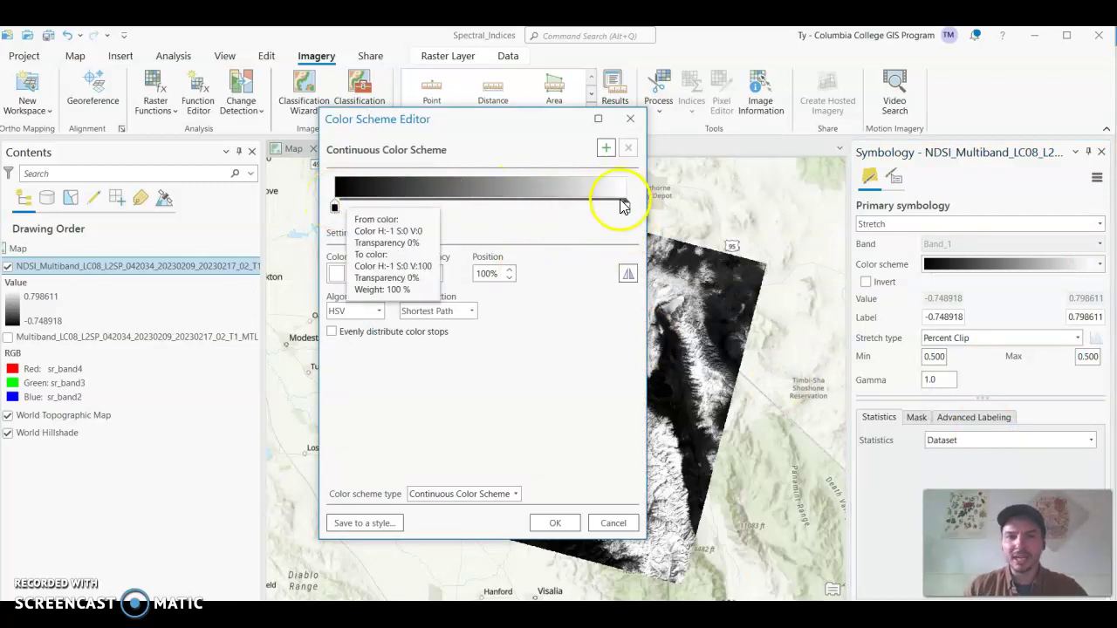
click(348, 275)
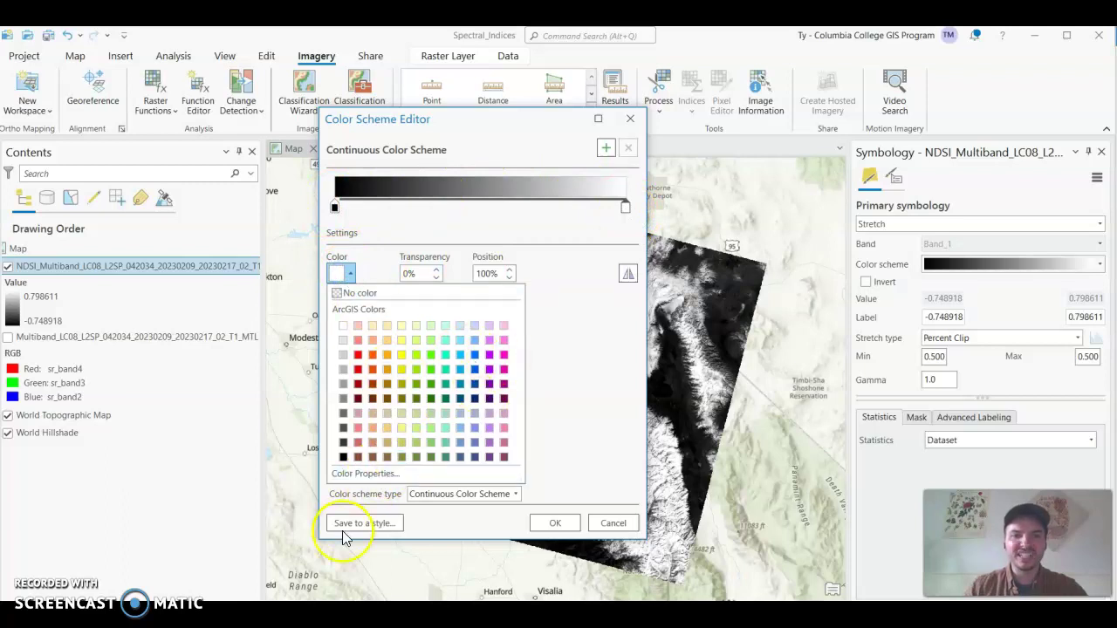
Set the end stop's HEX colour to 00FFFF in the Color Editor.
click(369, 474)
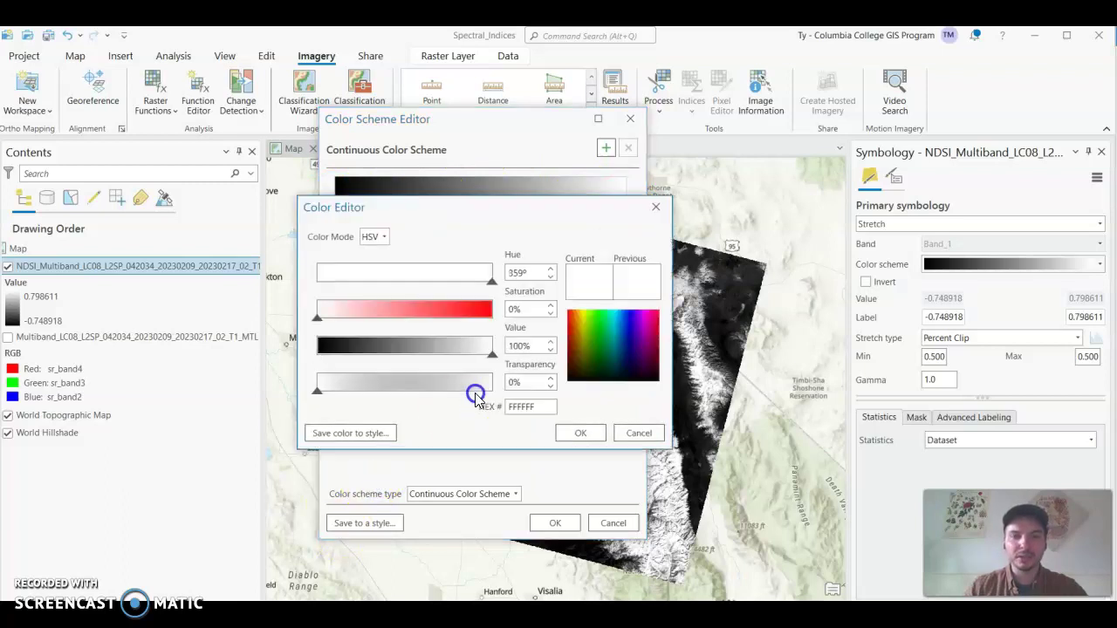
double_click(535, 407)
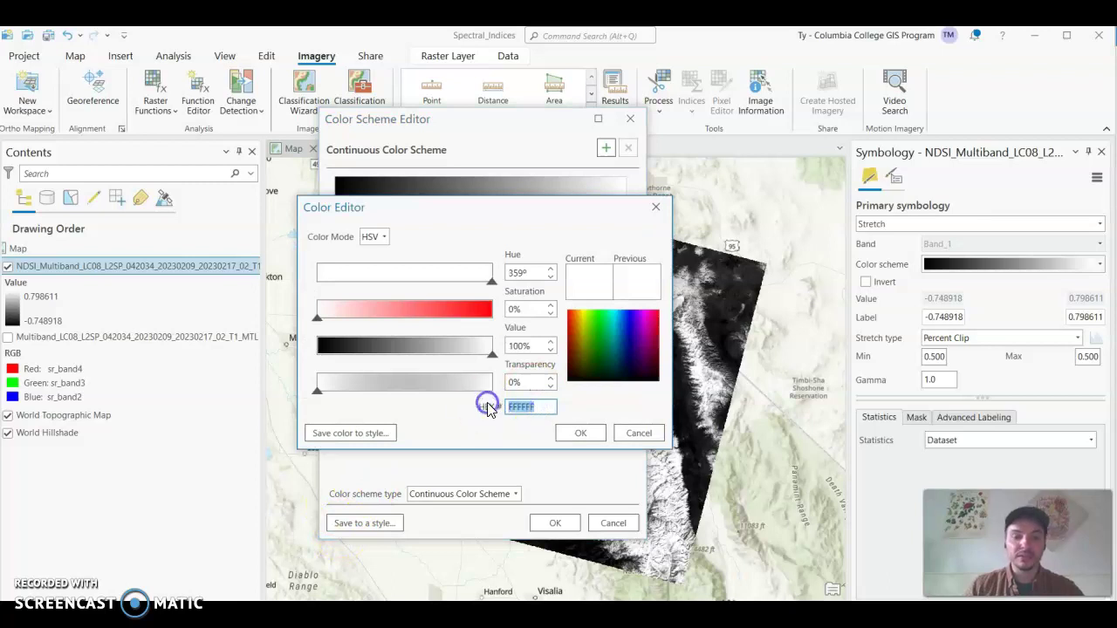
text(00FFFF)
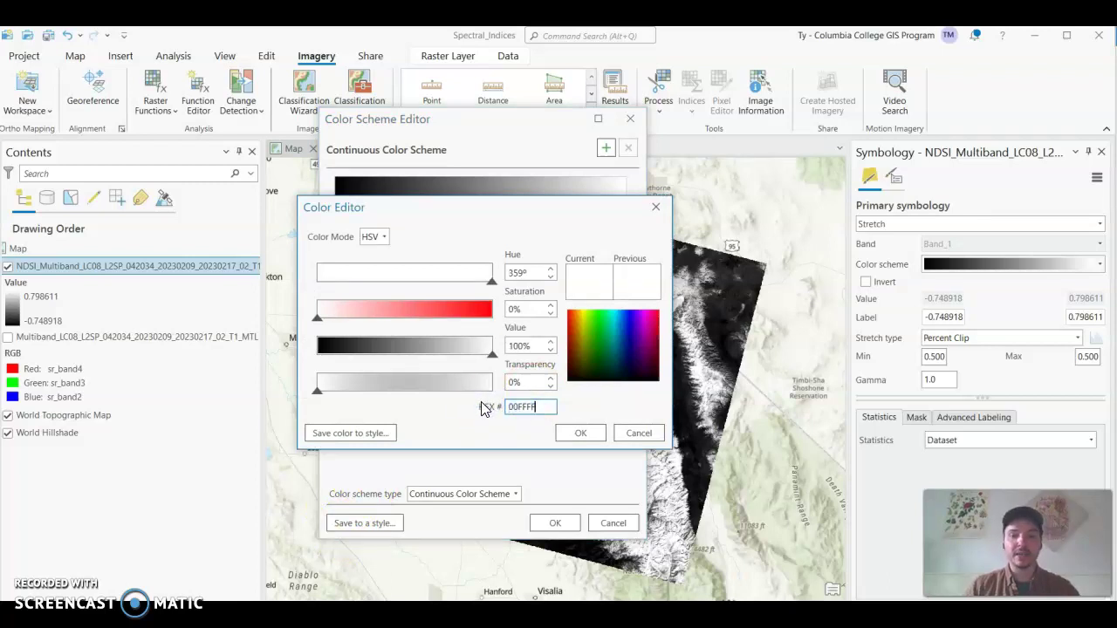
click(534, 404)
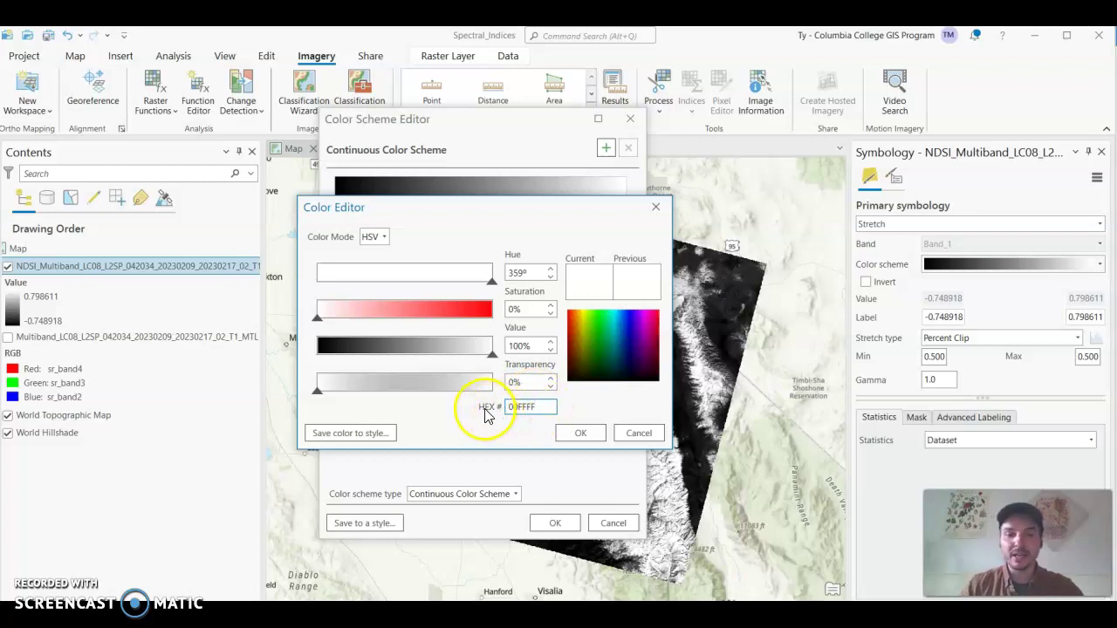
click(573, 435)
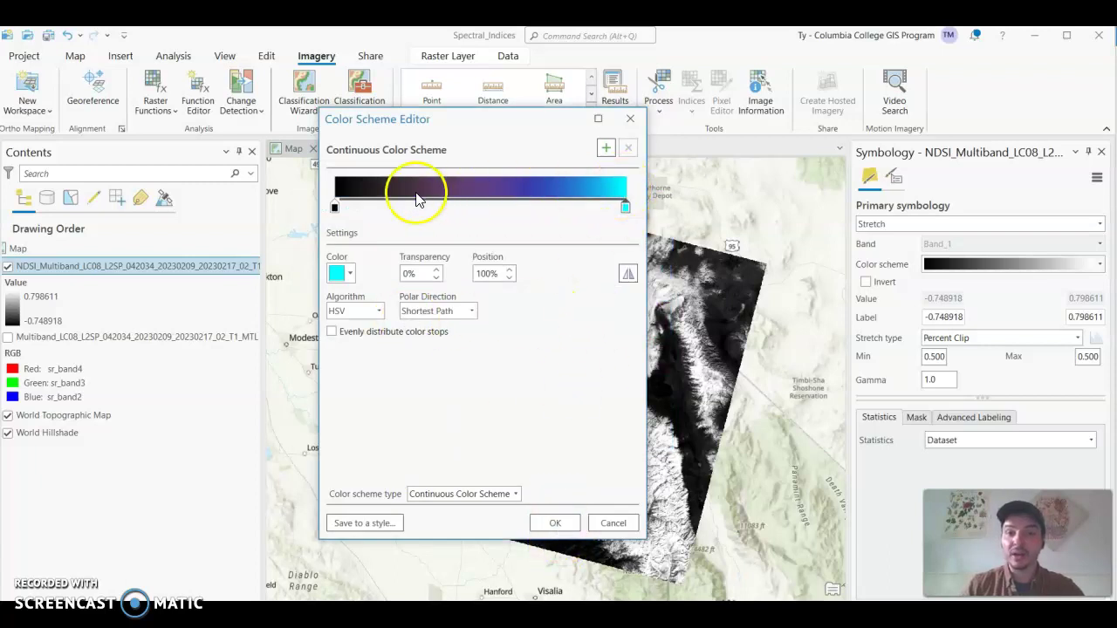
Apply the black-to-cyan ramp to NDSI_Multiband and zoom in to check the snow areas.
click(555, 523)
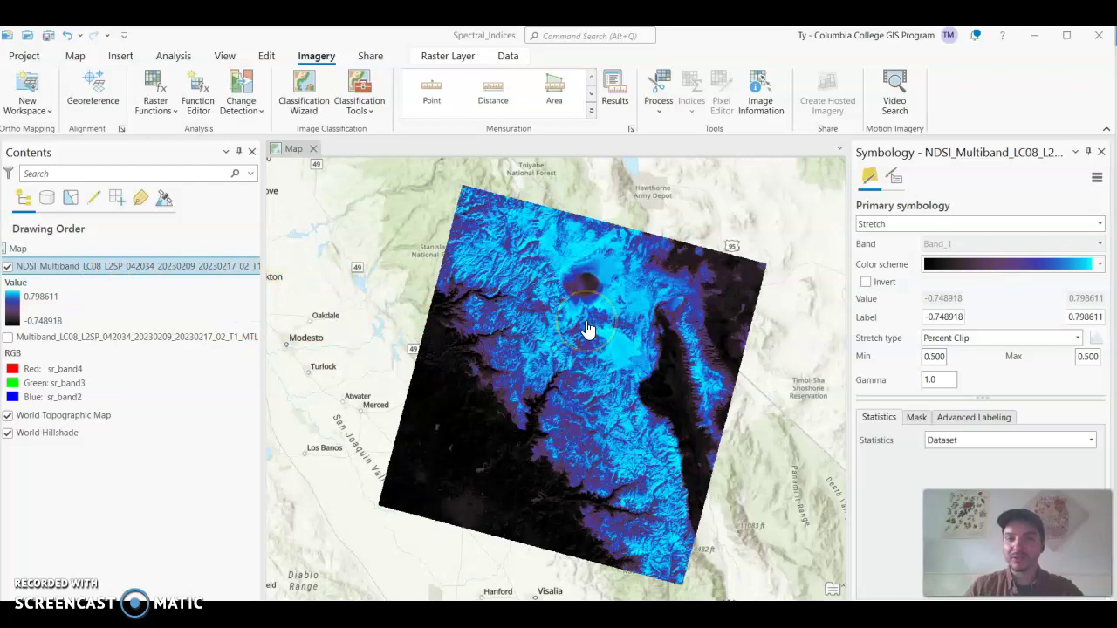
scroll(523, 287, up, 2)
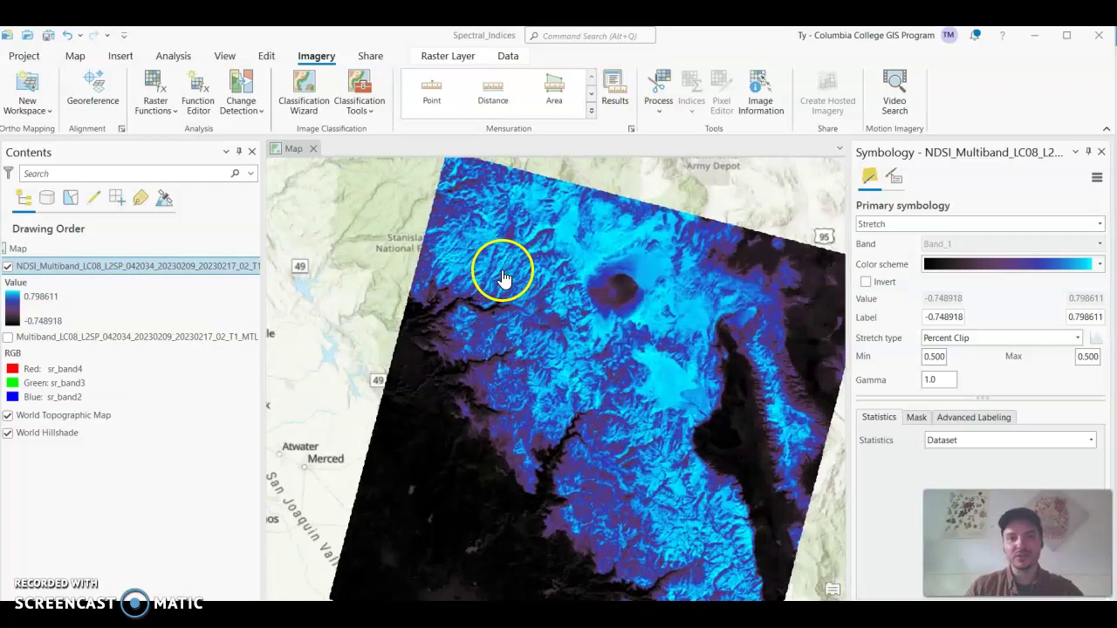
scroll(663, 331, up, 2)
scroll(658, 381, up, 2)
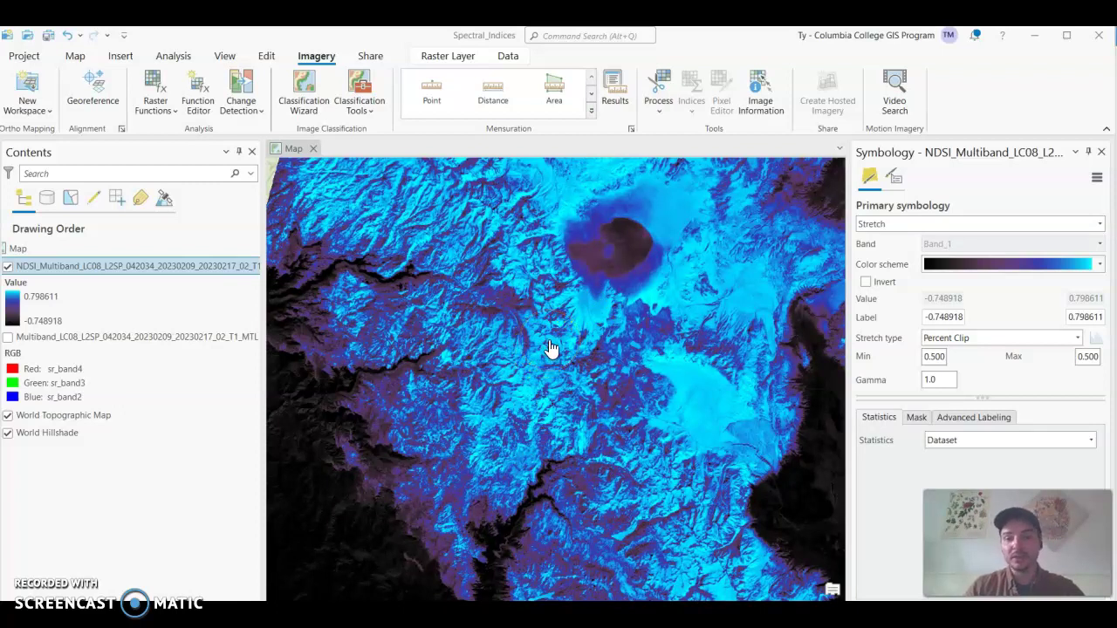
scroll(549, 347, down, 2)
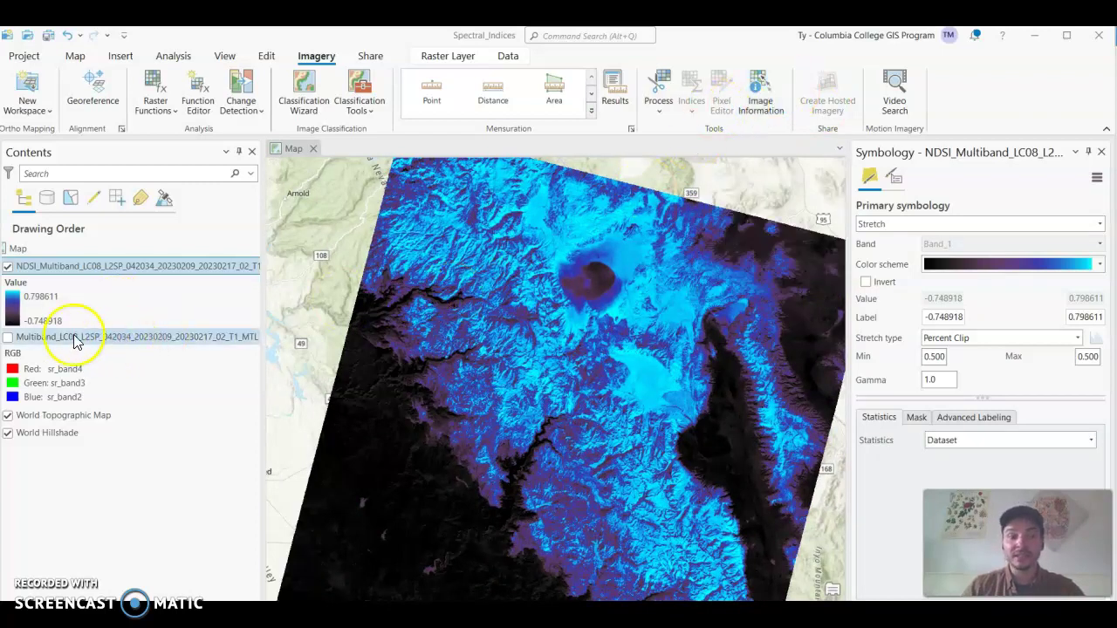
Show the Multiband layer's RGB symbology: sr_band4, sr_band3, sr_band2 with Percent Clip stretch.
click(40, 338)
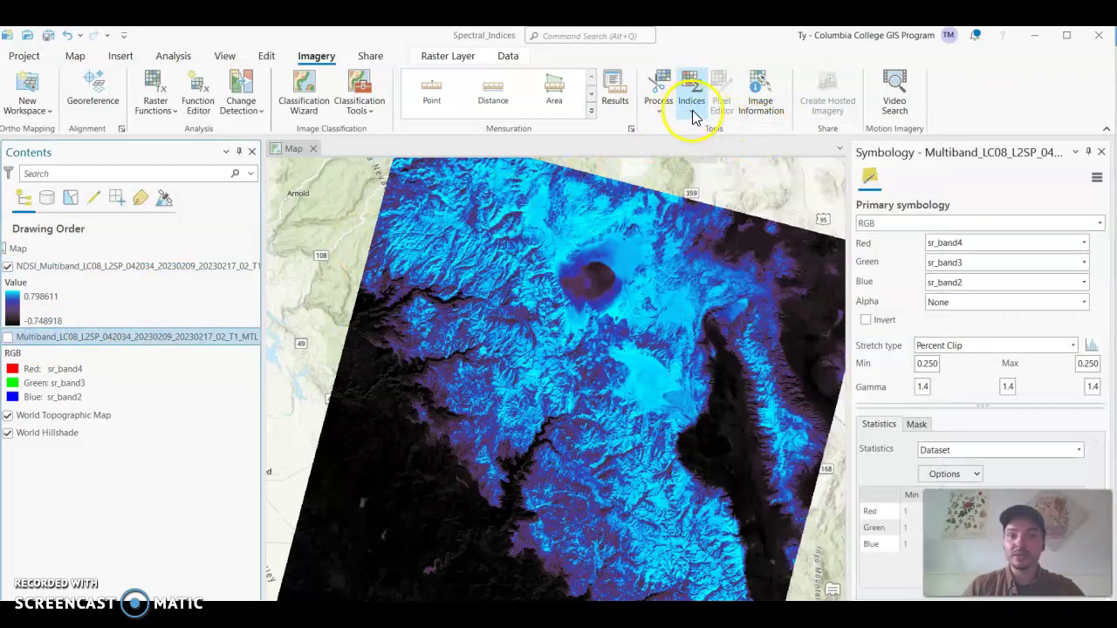
click(691, 111)
click(691, 111)
double_click(697, 117)
click(697, 117)
click(707, 348)
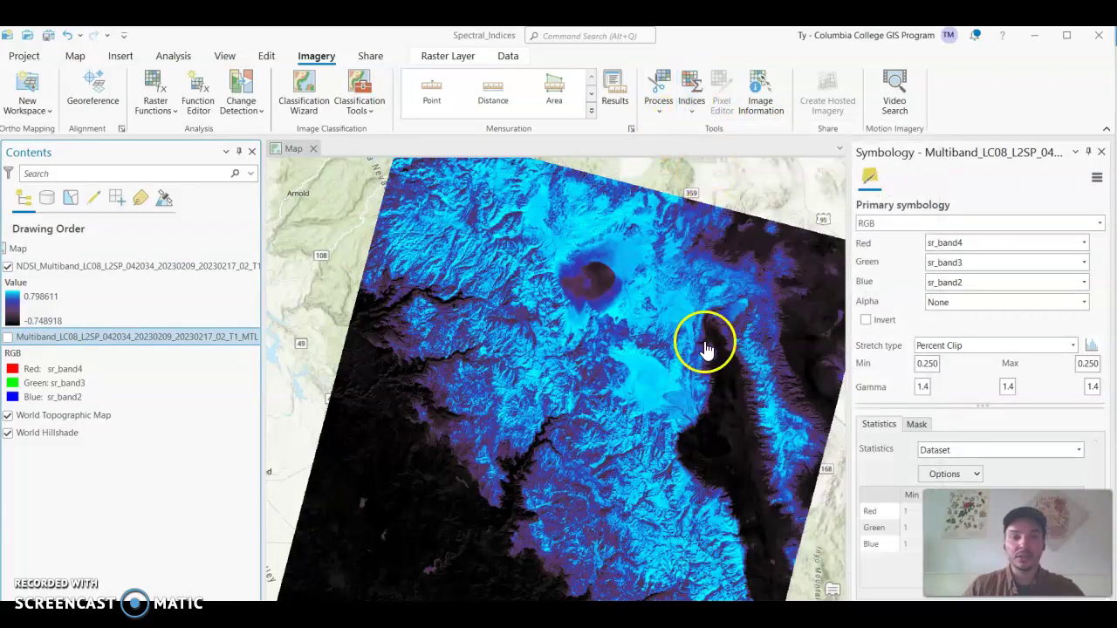
click(686, 105)
click(688, 107)
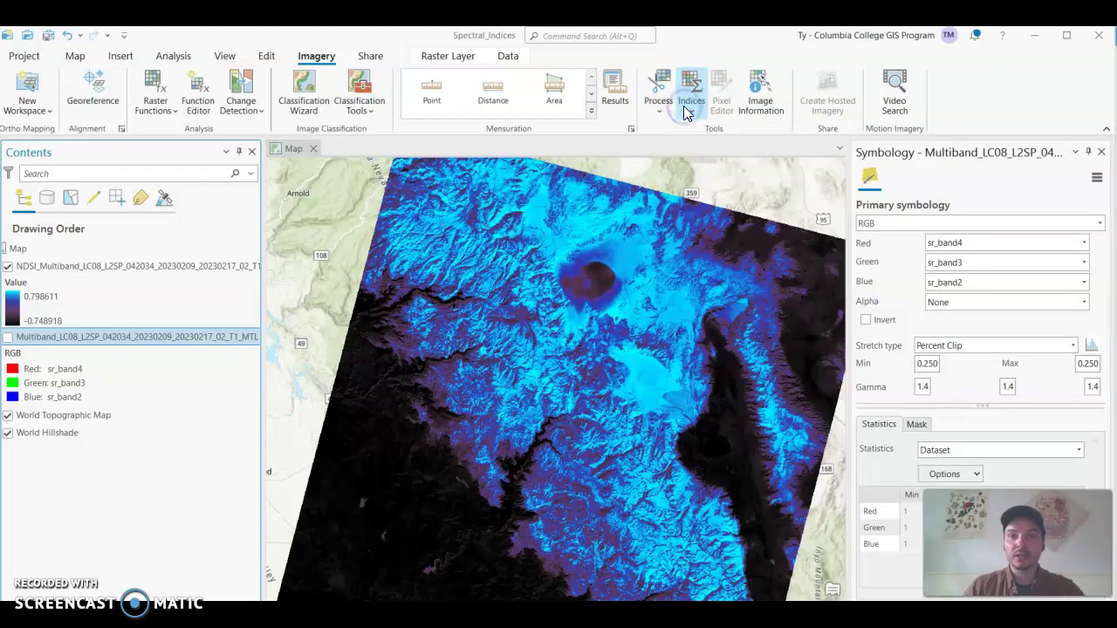